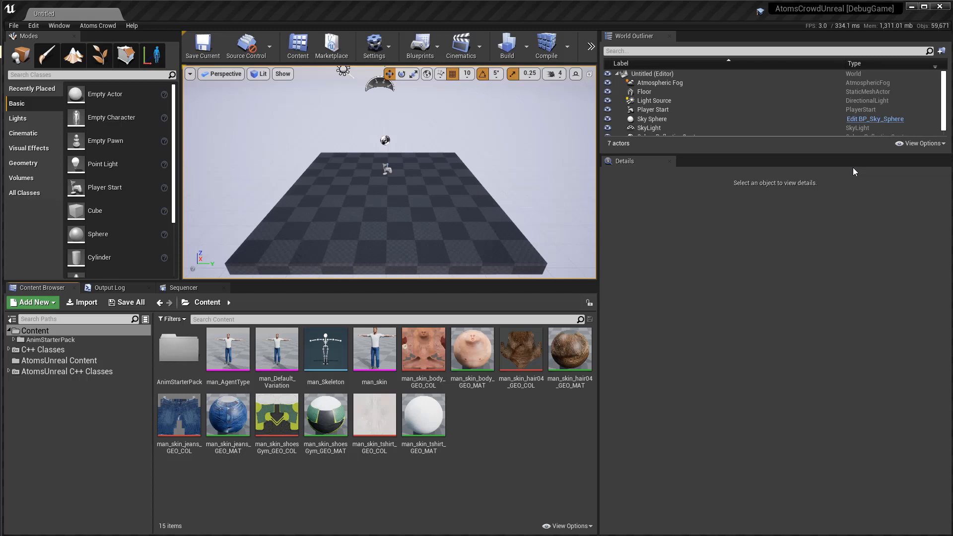
# Start an Atoms Anim Clip import and browse to the data folder inside atomsCrowd's deploy folder.
pyautogui.click(95, 27)
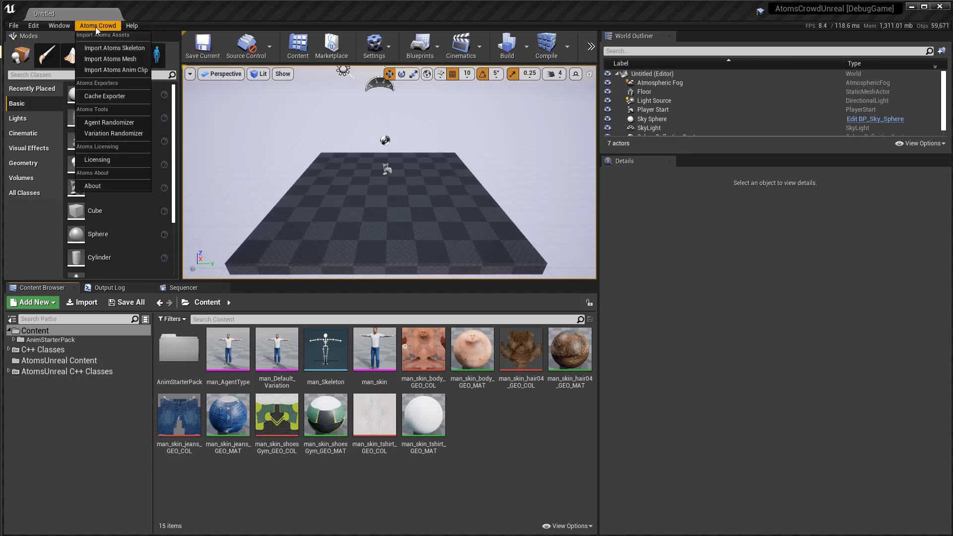
pyautogui.click(102, 72)
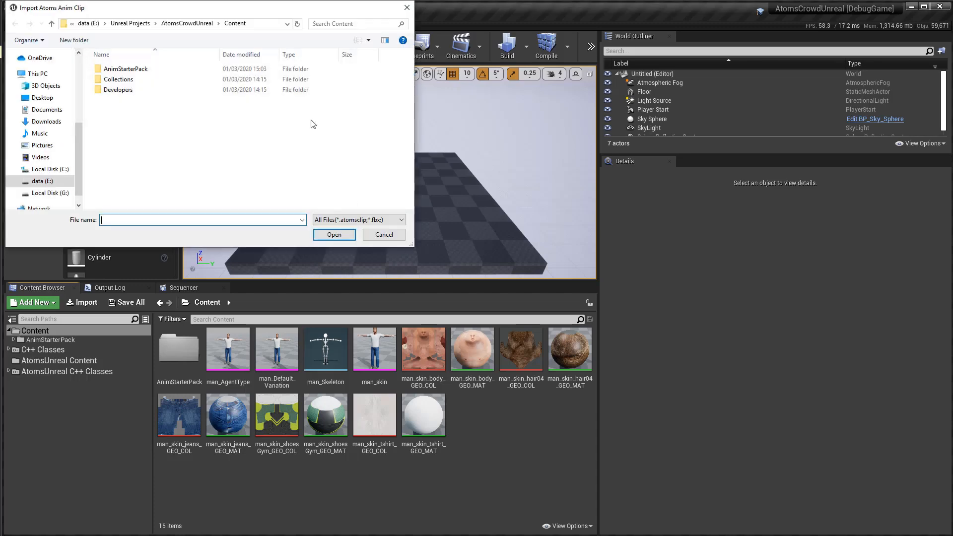
pyautogui.moveTo(234, 12); pyautogui.dragTo(357, 135)
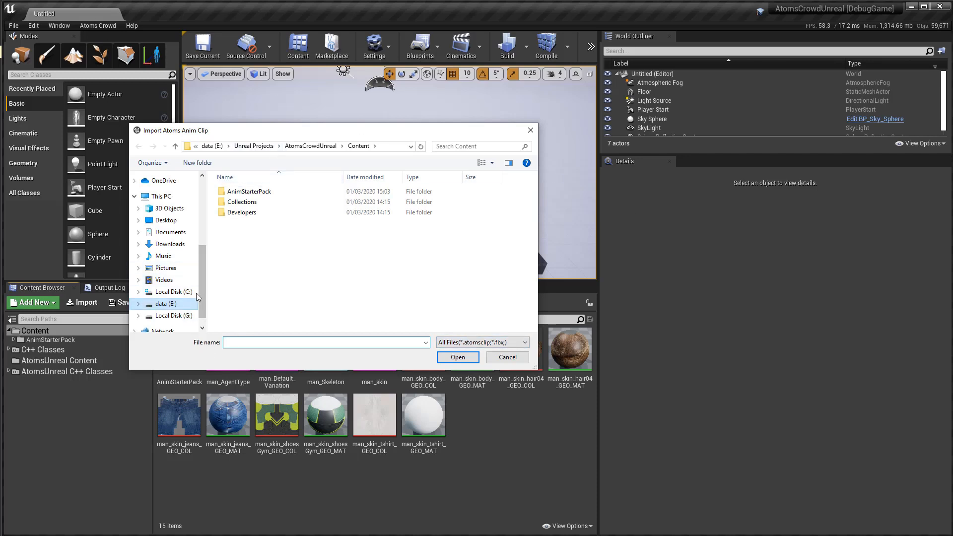
pyautogui.scroll(3, 197, 202)
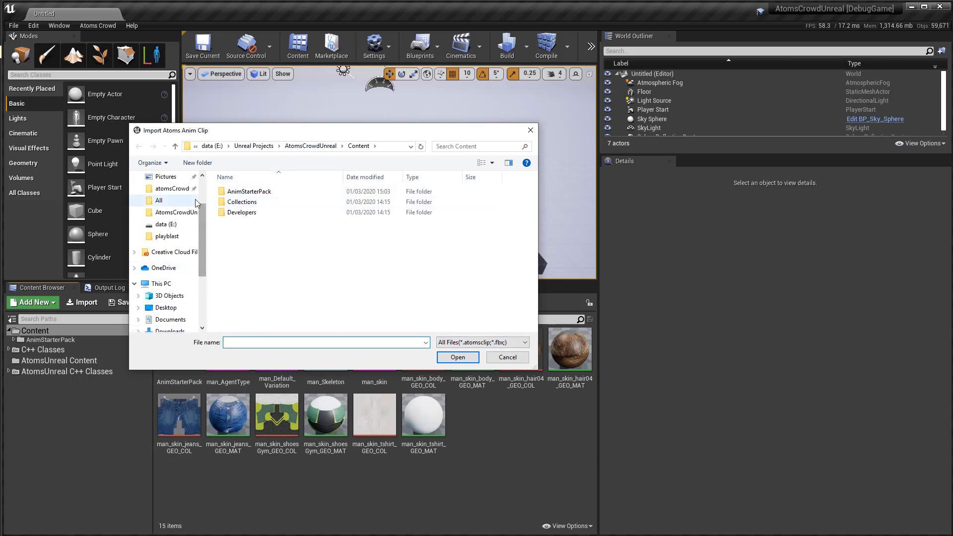
pyautogui.click(169, 189)
pyautogui.scroll(-5, 263, 275)
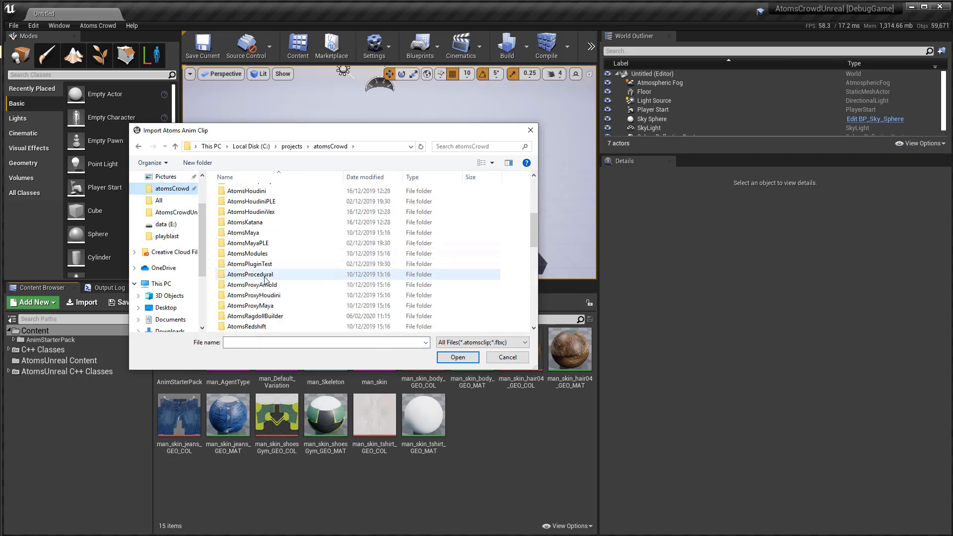
pyautogui.scroll(-4, 265, 280)
pyautogui.doubleClick(262, 316)
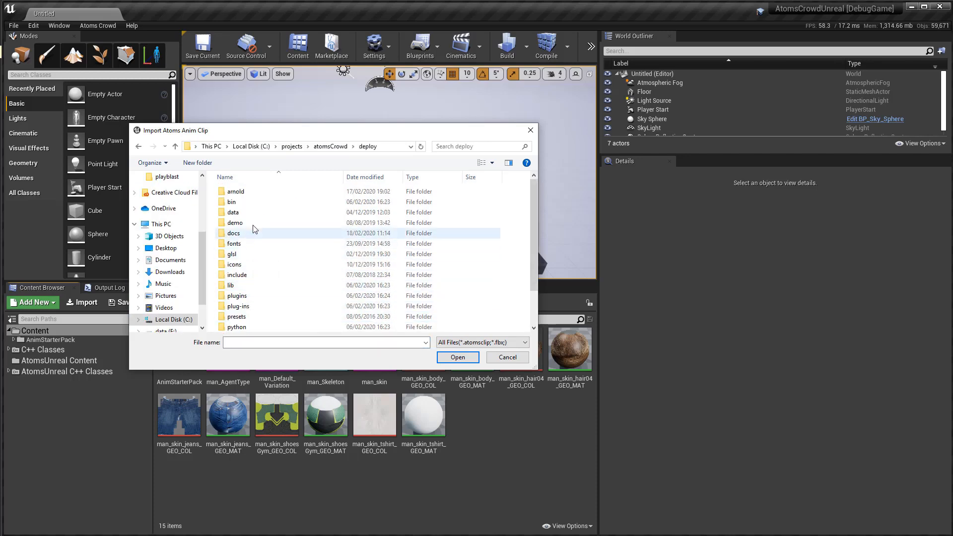
pyautogui.doubleClick(233, 212)
# Choose Walk.atomsclip from the clips subfolder as the file to import.
pyautogui.scroll(-3, 290, 285)
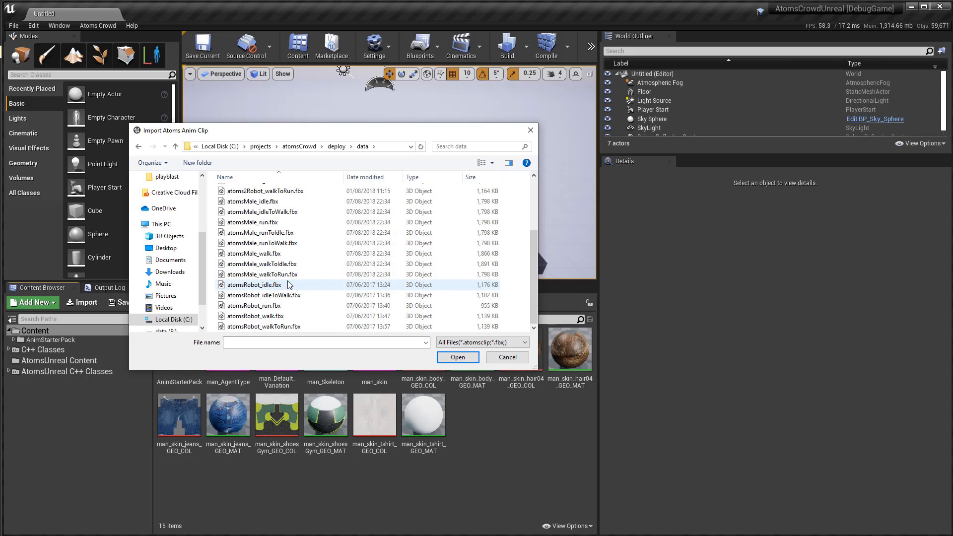
pyautogui.scroll(3, 290, 284)
pyautogui.click(242, 214)
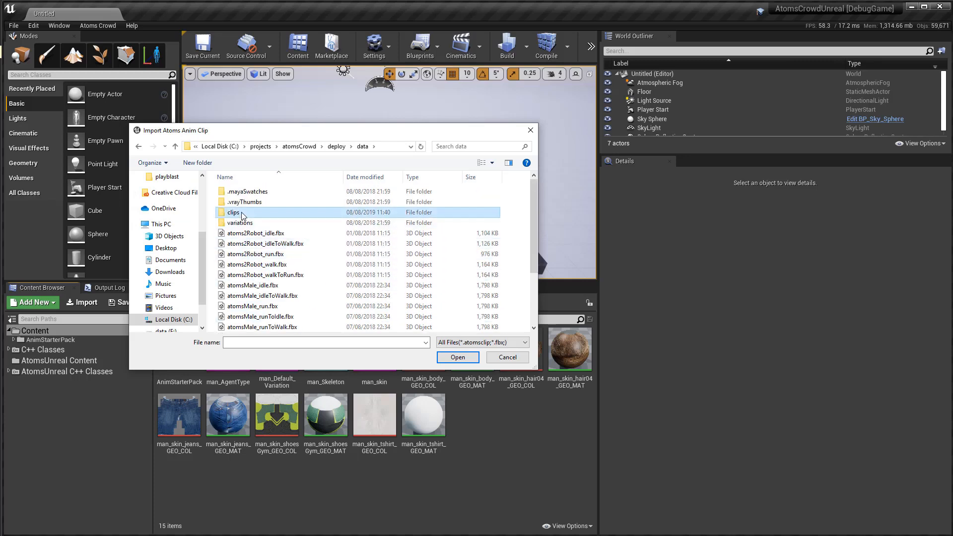
pyautogui.doubleClick(243, 215)
pyautogui.scroll(-6, 289, 298)
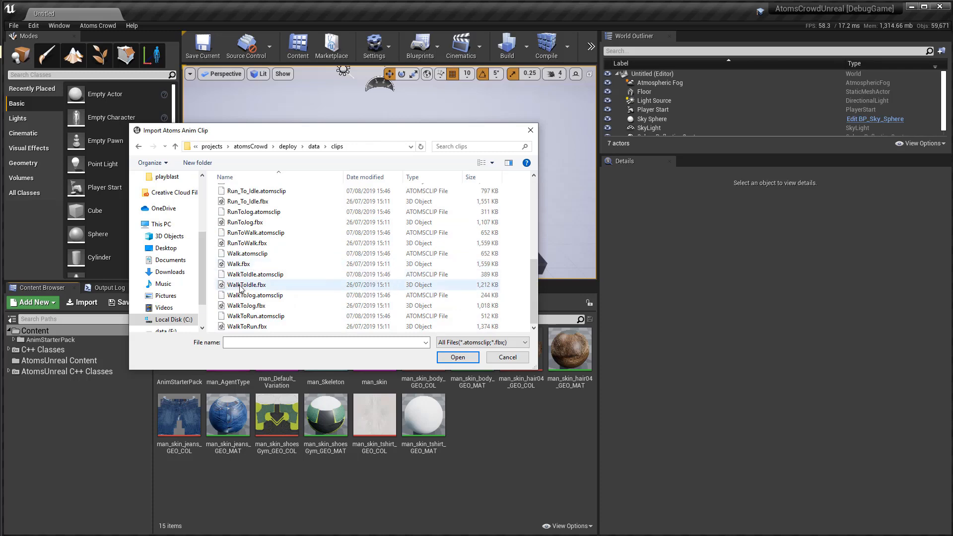
pyautogui.click(248, 254)
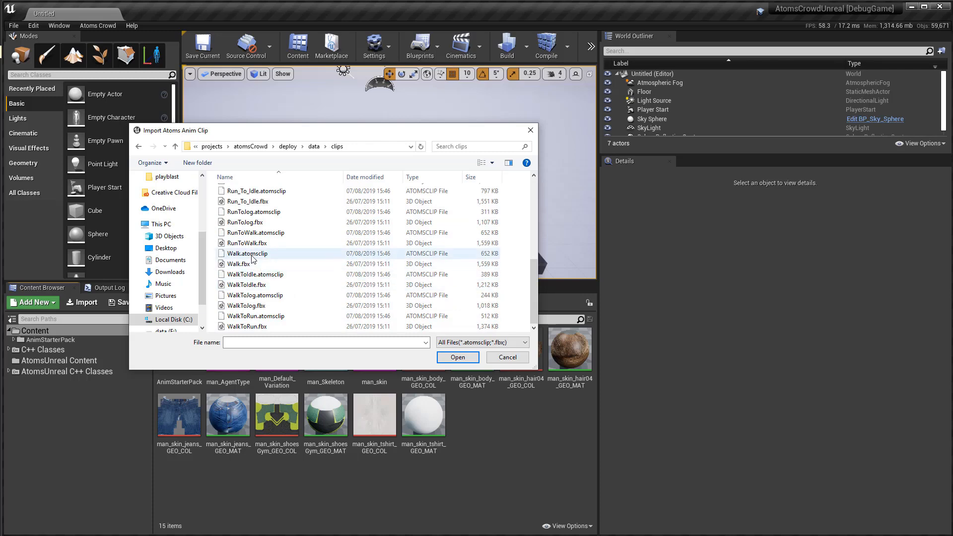
pyautogui.click(457, 357)
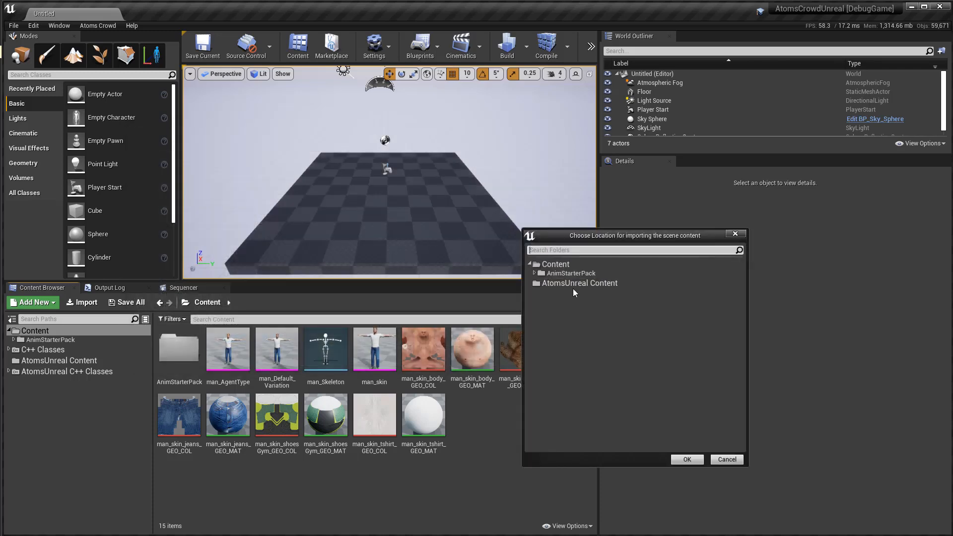
# Import the clip into the Content folder using man_Skeleton as its skeleton.
pyautogui.click(556, 265)
pyautogui.click(691, 459)
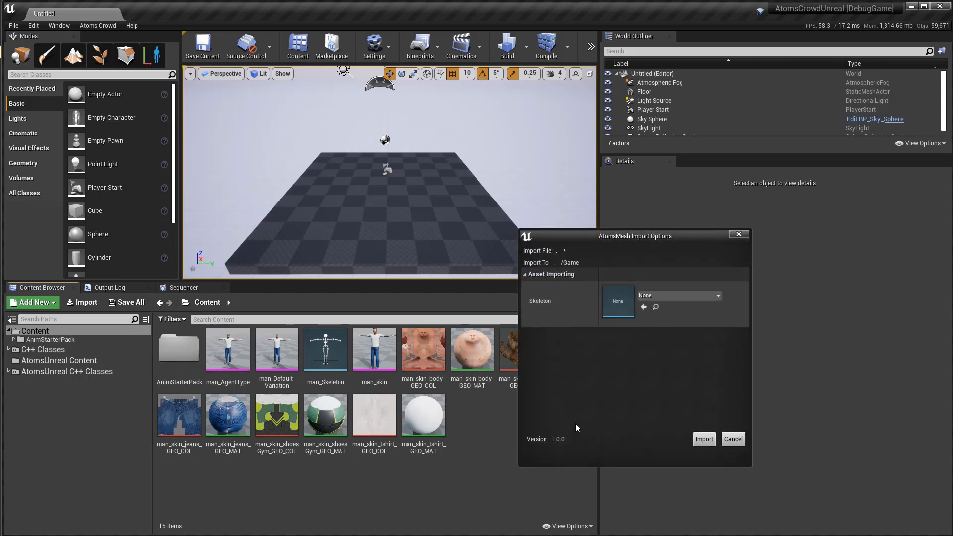
pyautogui.click(676, 296)
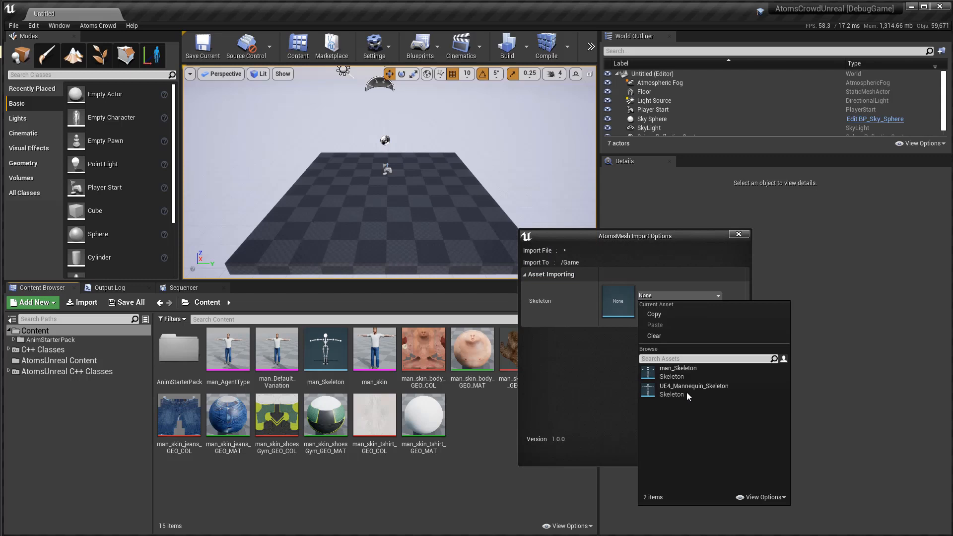
pyautogui.click(680, 377)
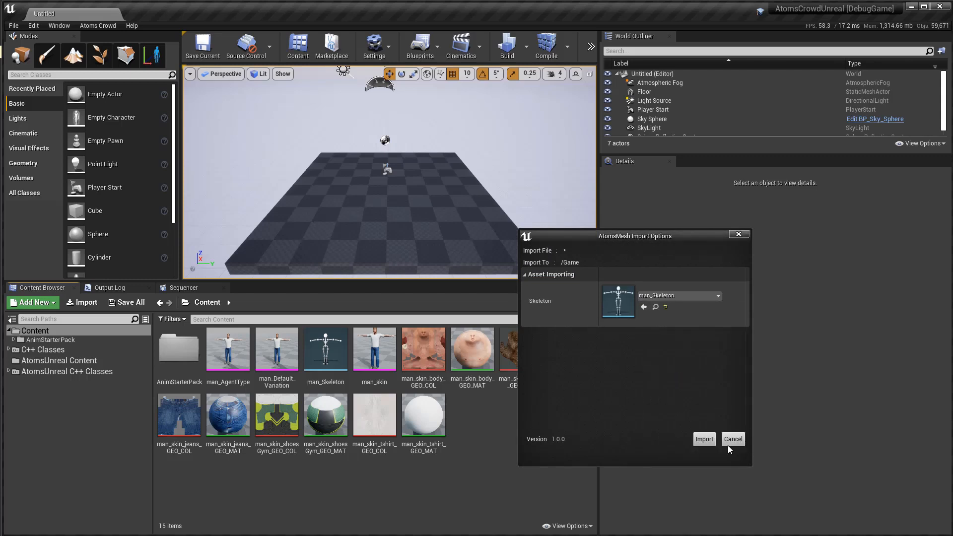
pyautogui.click(707, 440)
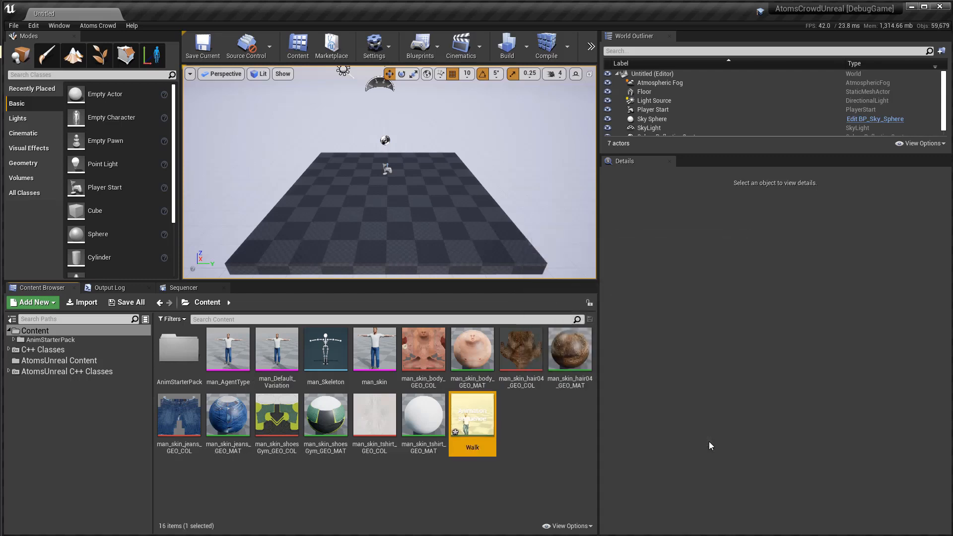
# Open the imported Walk animation and review its list of Atoms metadata curves.
pyautogui.doubleClick(472, 419)
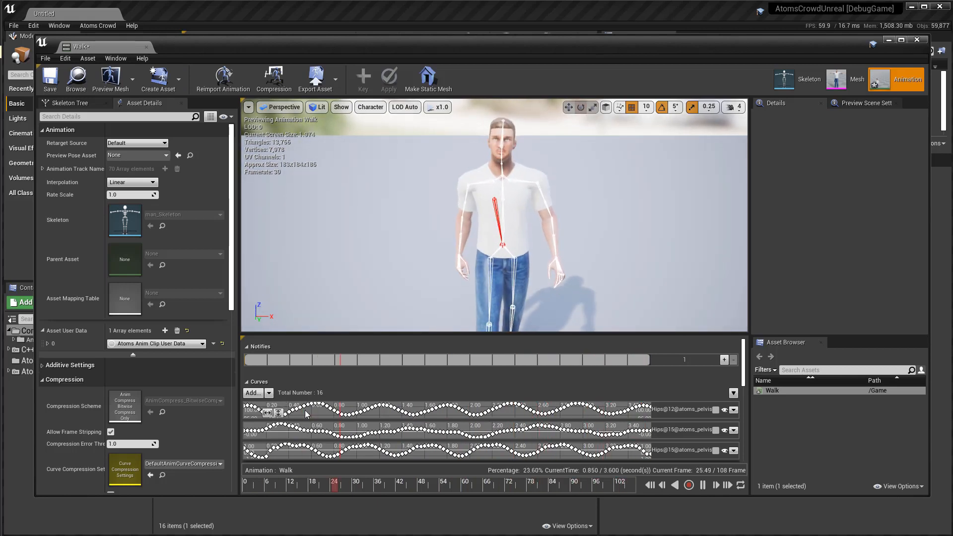
pyautogui.click(269, 393)
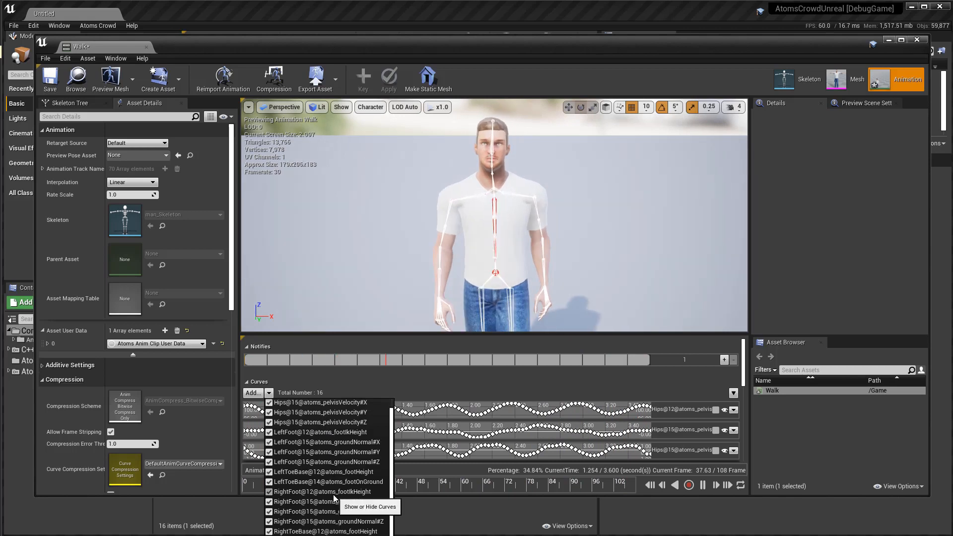
pyautogui.click(269, 394)
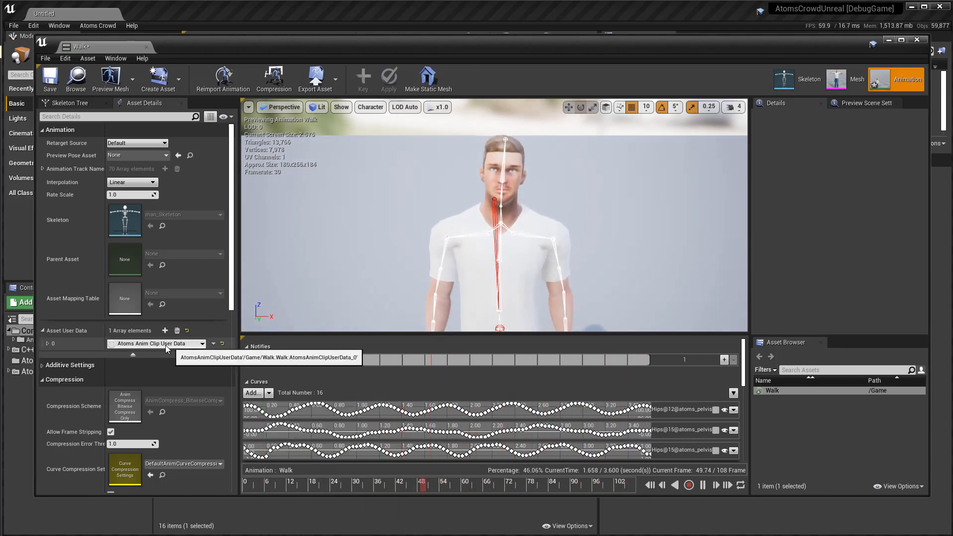
# Expand the Atoms Anim Clip User Data, set Clip Name to man_walk, and widen the property name column.
pyautogui.click(47, 344)
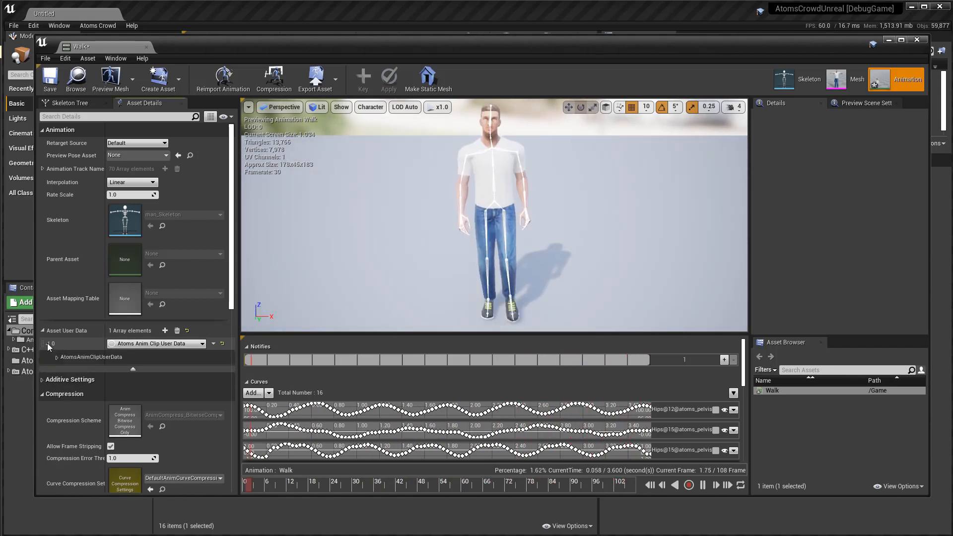
pyautogui.click(57, 357)
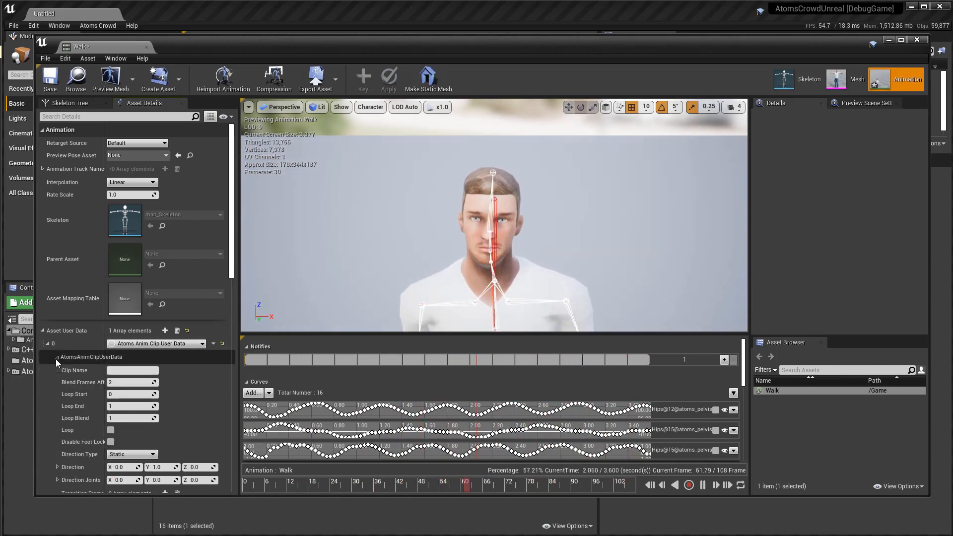
pyautogui.scroll(-3, 211, 400)
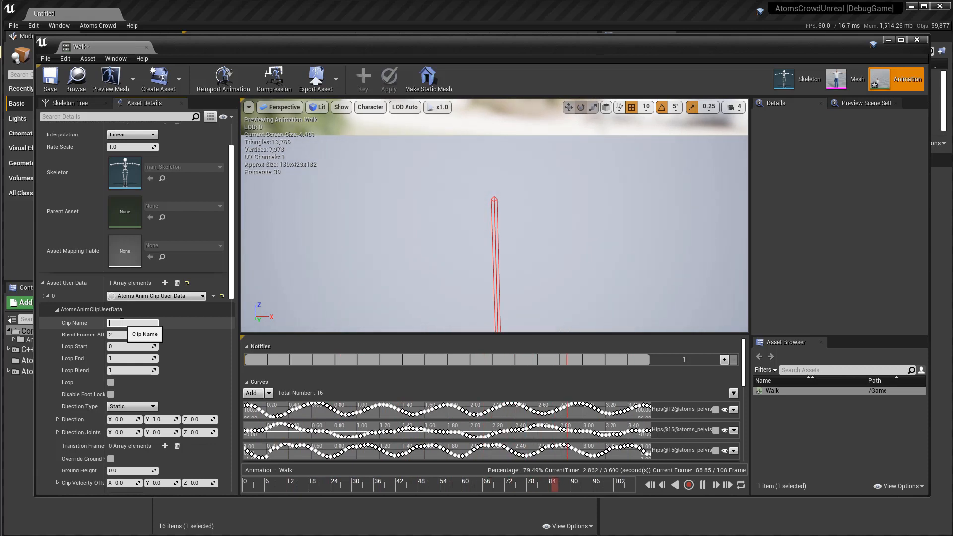
pyautogui.write('man')
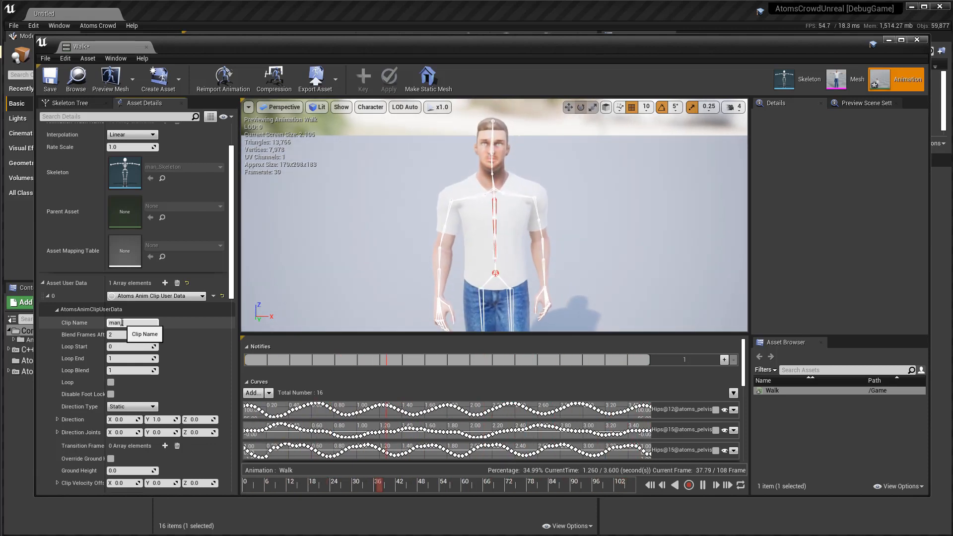
pyautogui.write('_walk')
pyautogui.press('Return')
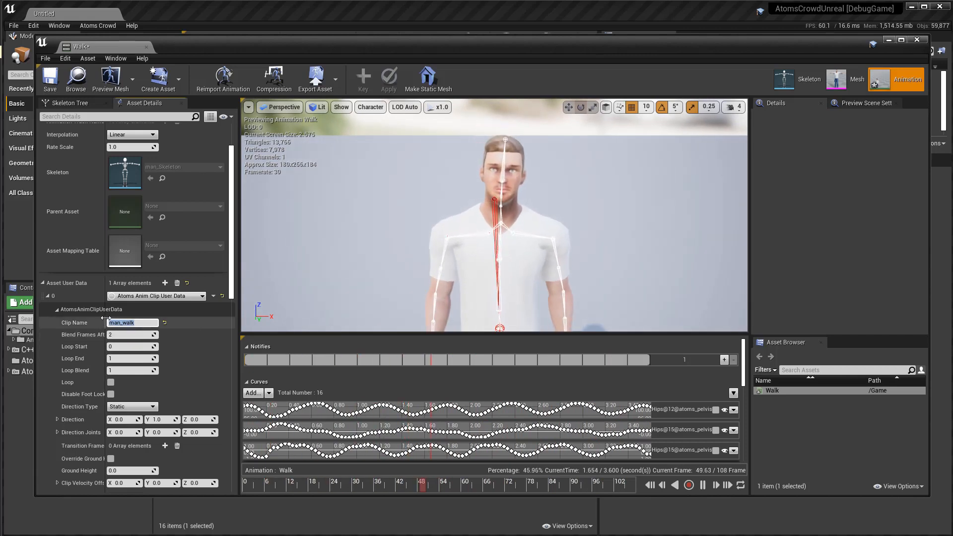
pyautogui.moveTo(106, 321); pyautogui.dragTo(143, 318)
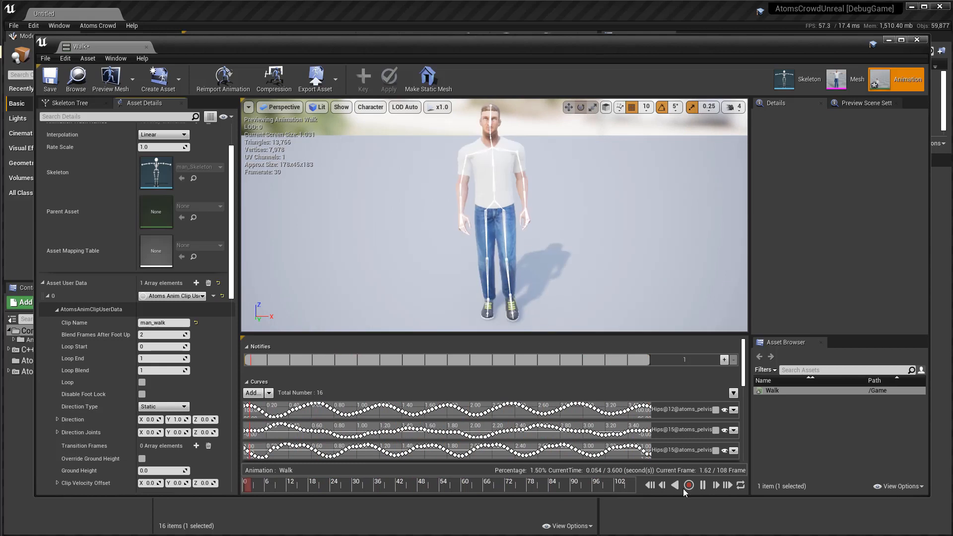
# Pause the preview and scrub the Walk animation around frames 36 and 70 to examine the walk cycle's loop points.
pyautogui.click(703, 485)
pyautogui.scroll(-3, 441, 242)
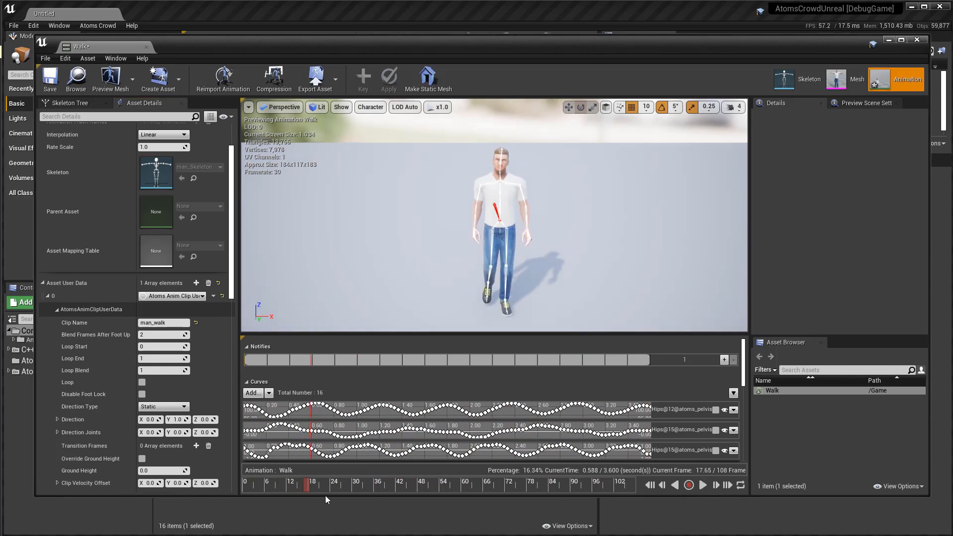
pyautogui.moveTo(307, 489); pyautogui.dragTo(377, 488)
pyautogui.scroll(-2, 450, 219)
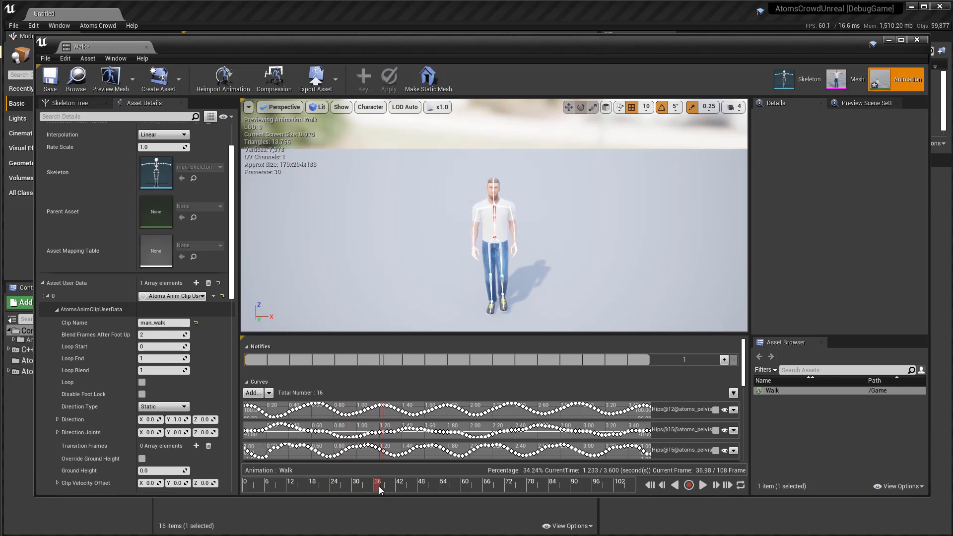
pyautogui.scroll(-2, 432, 306)
pyautogui.press('space')
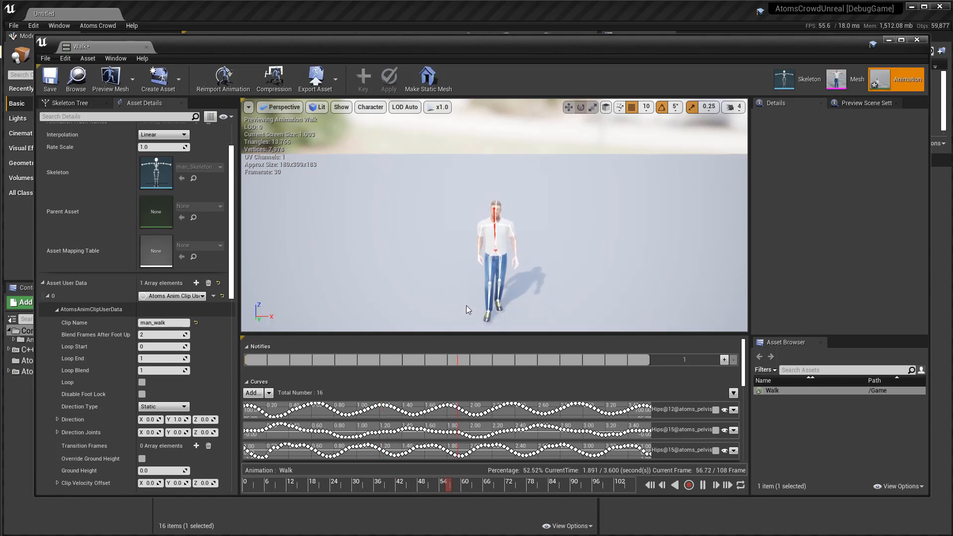
pyautogui.press('space')
pyautogui.moveTo(461, 488); pyautogui.dragTo(499, 487)
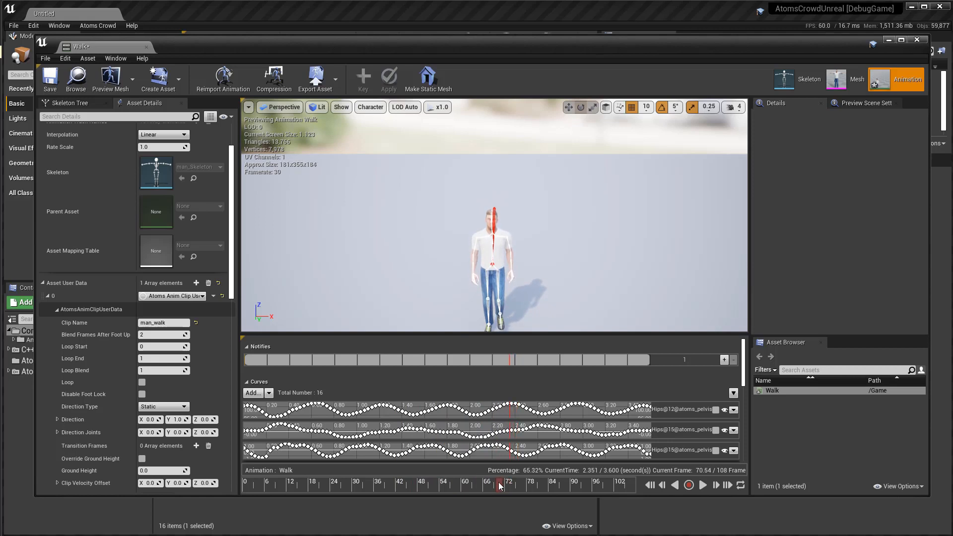
pyautogui.scroll(-1, 472, 242)
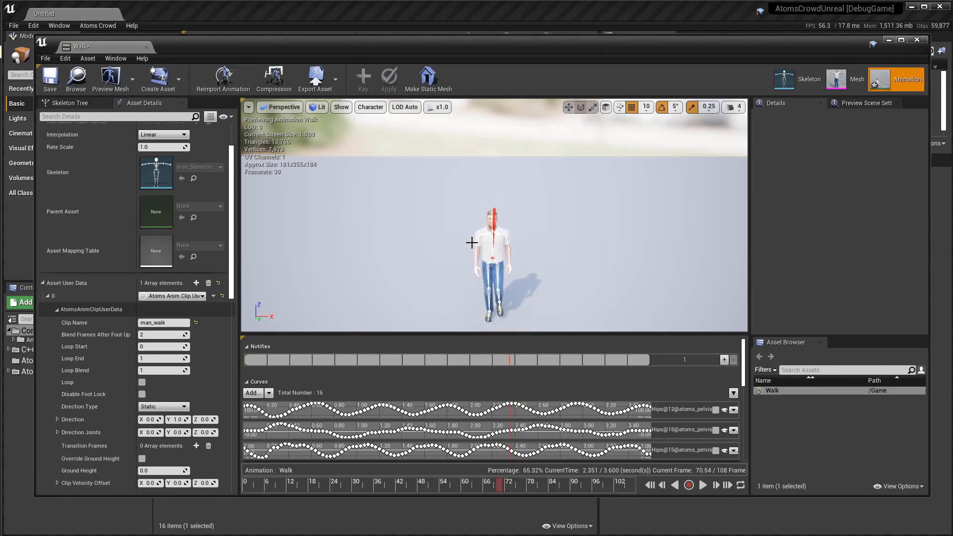
pyautogui.click(378, 487)
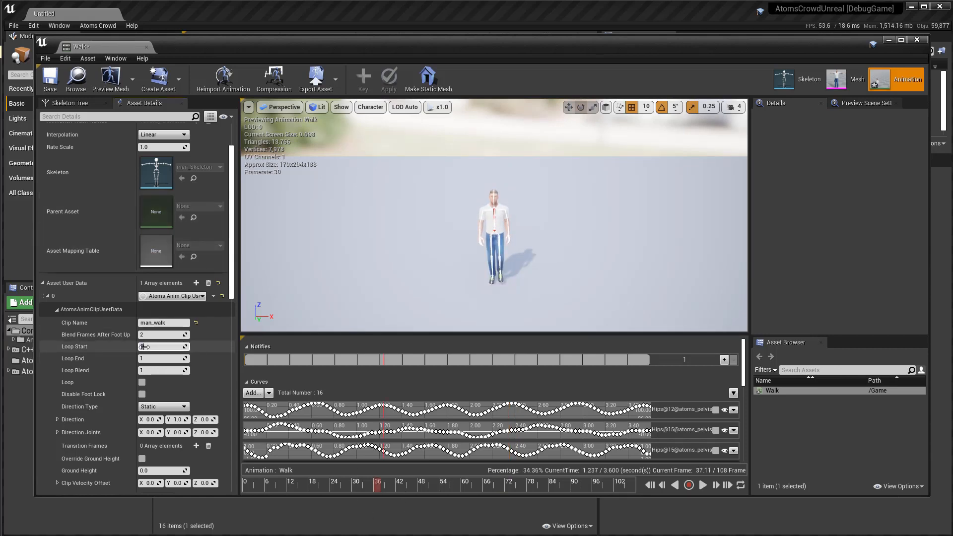
# Set Loop Start to 36, Loop End to 70 and Loop Blend to 3, and enable Loop for the clip.
pyautogui.press('Tab')
pyautogui.write('7')
pyautogui.press('Tab')
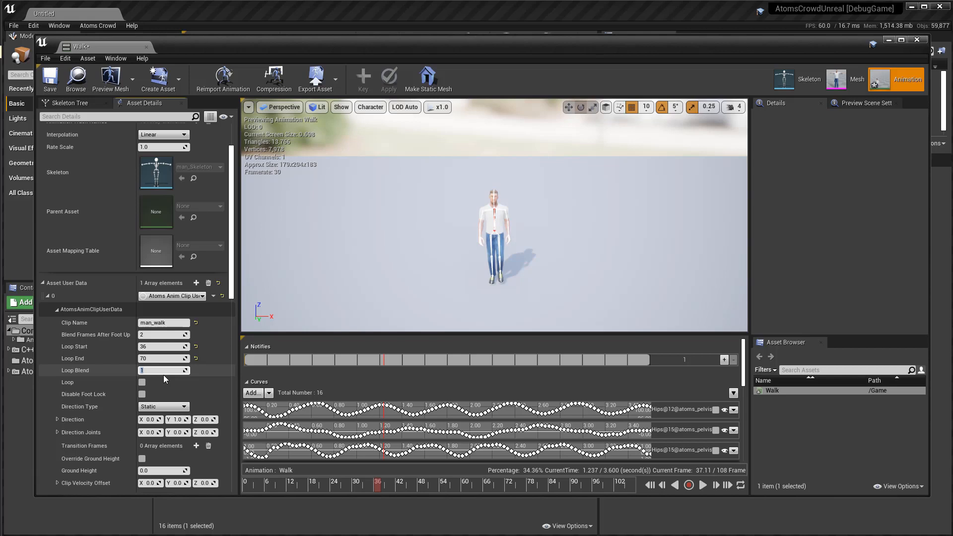
pyautogui.click(142, 383)
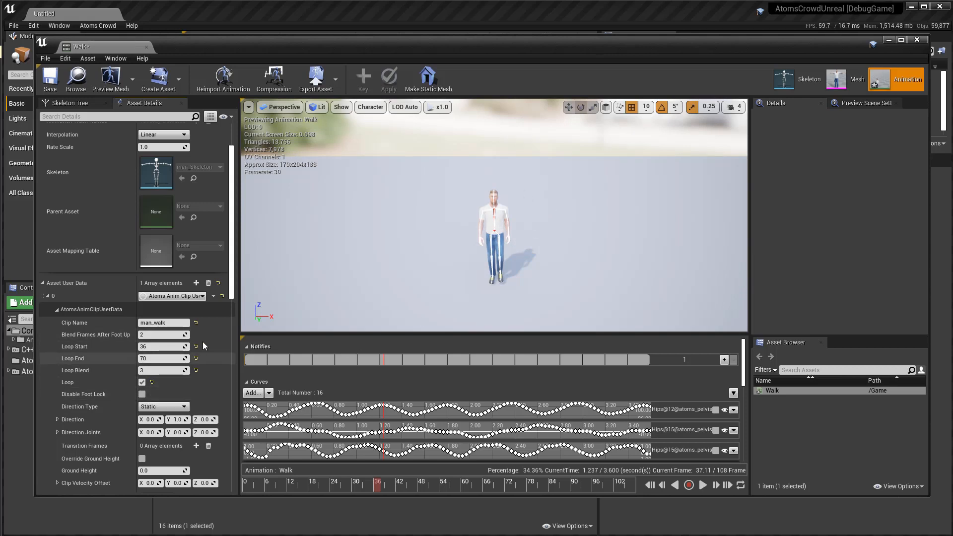
# Examine the character's walking direction in the preview and the clip's Direction Type options.
pyautogui.scroll(-1, 202, 381)
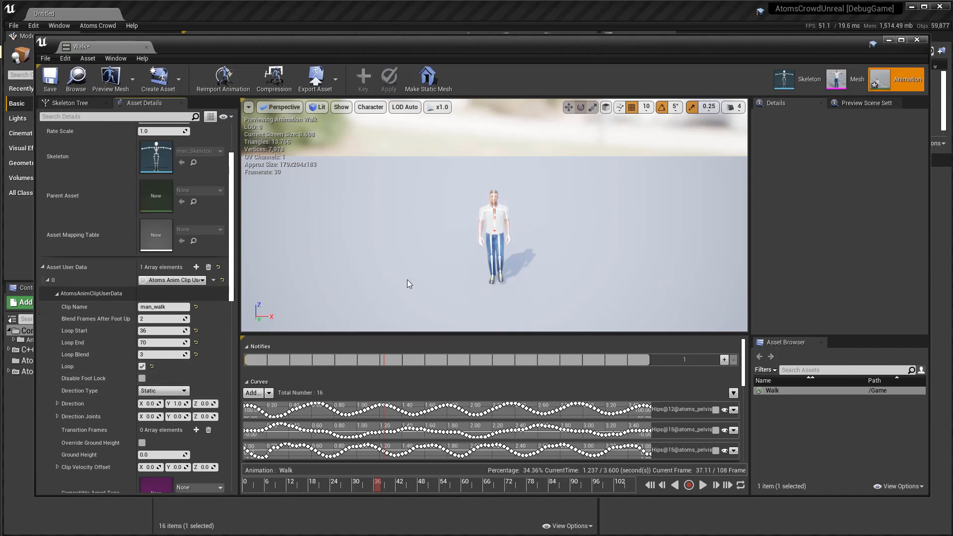
pyautogui.moveTo(461, 243); pyautogui.dragTo(357, 284)
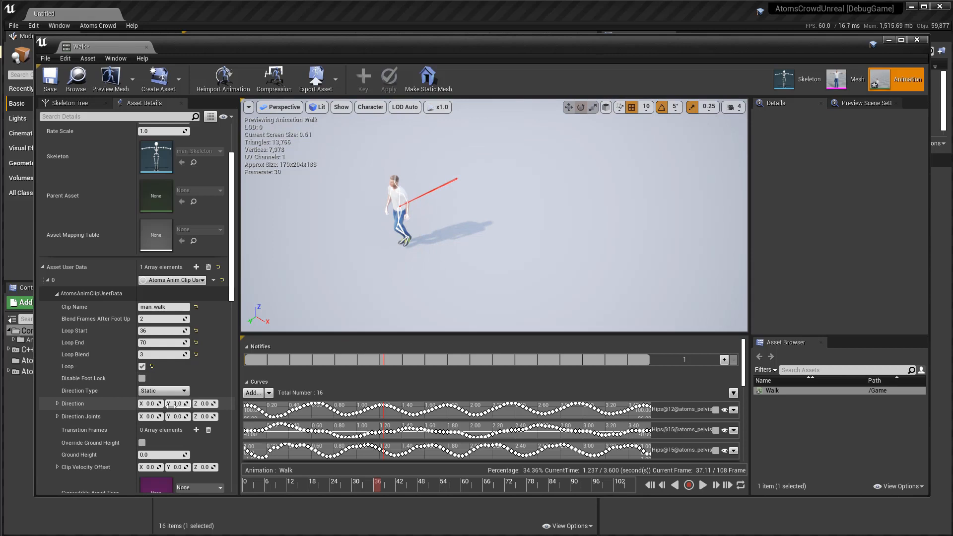
pyautogui.click(181, 391)
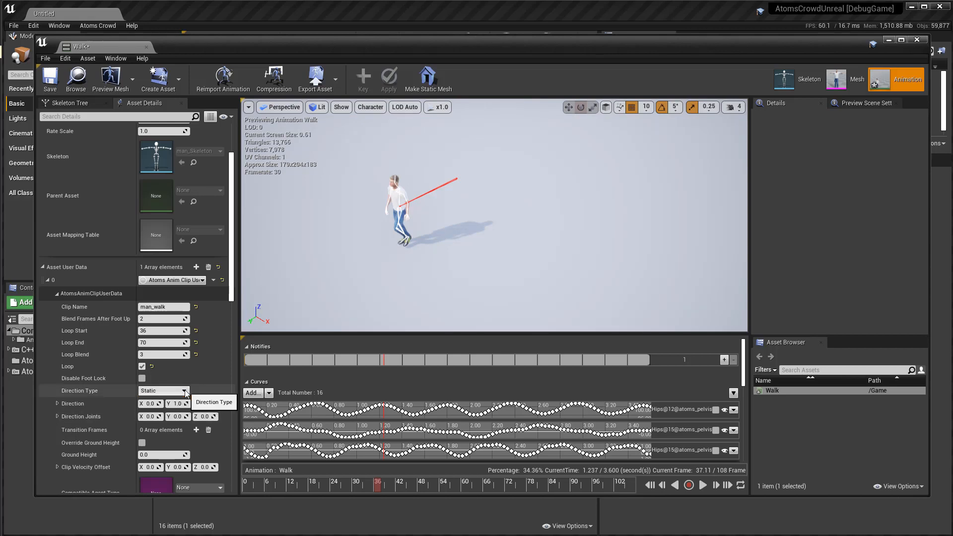
pyautogui.click(207, 381)
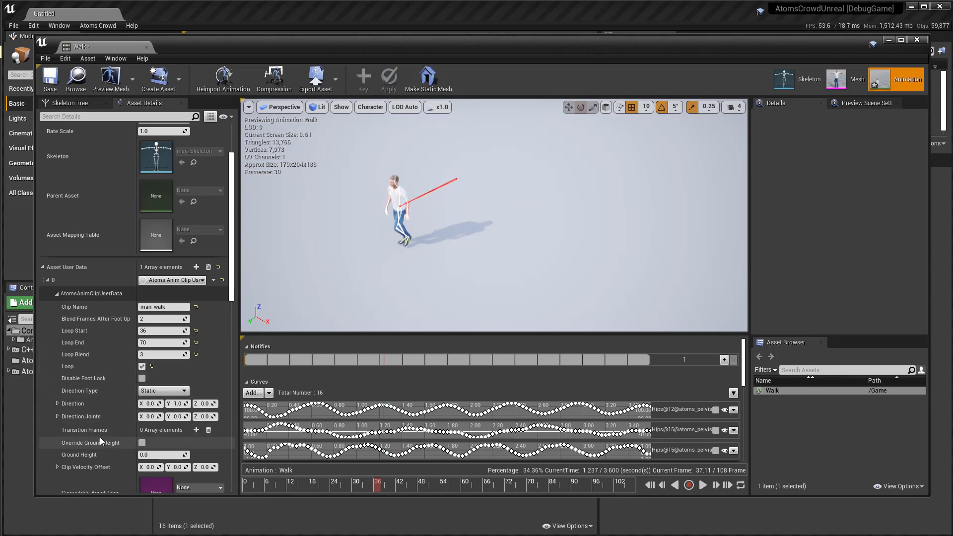
pyautogui.moveTo(232, 299)
pyautogui.mouseDown()
pyautogui.moveTo(231, 315)
pyautogui.moveTo(231, 306)
pyautogui.mouseUp()
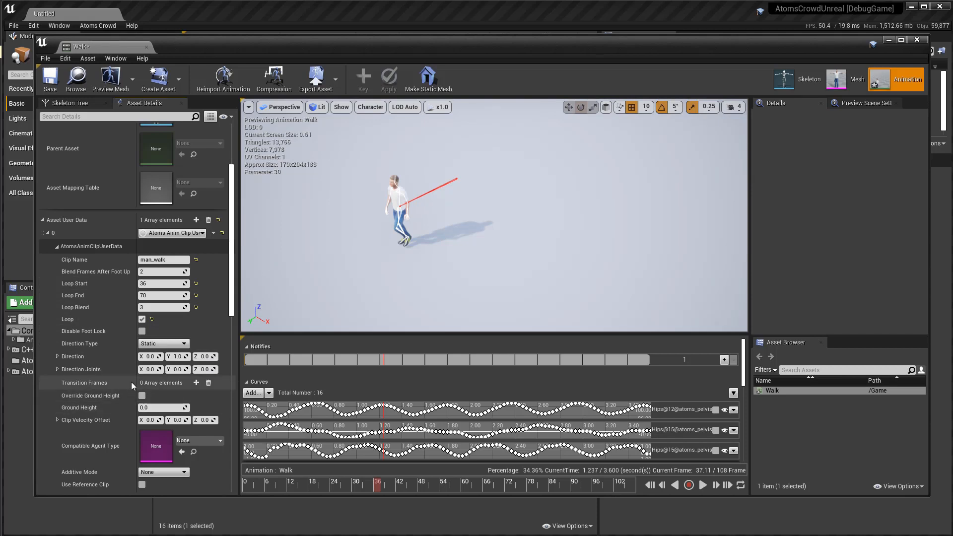
pyautogui.click(196, 383)
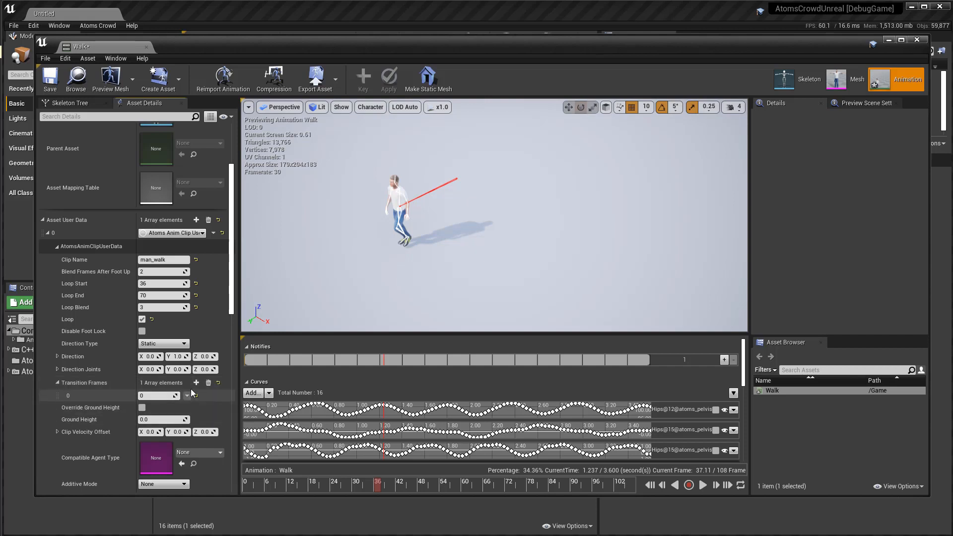
pyautogui.click(197, 384)
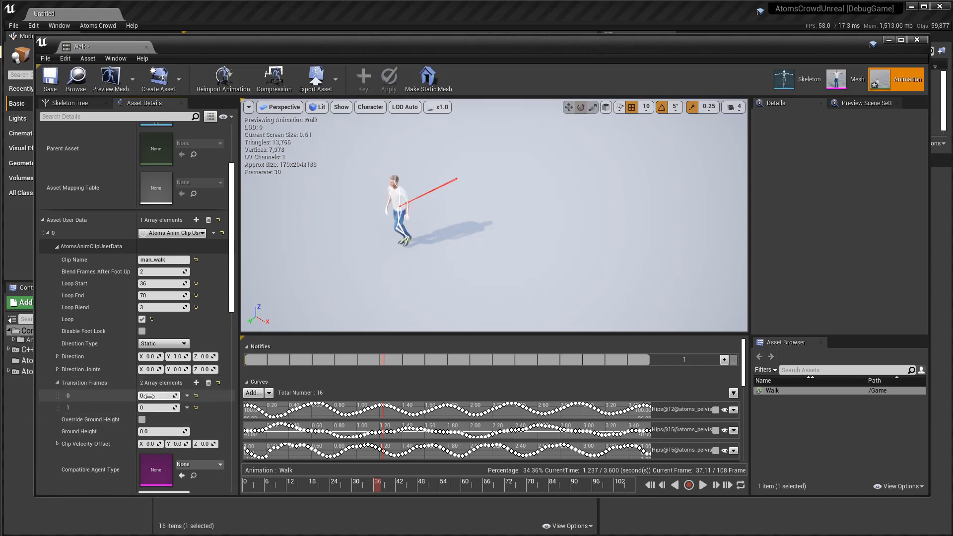
pyautogui.click(208, 383)
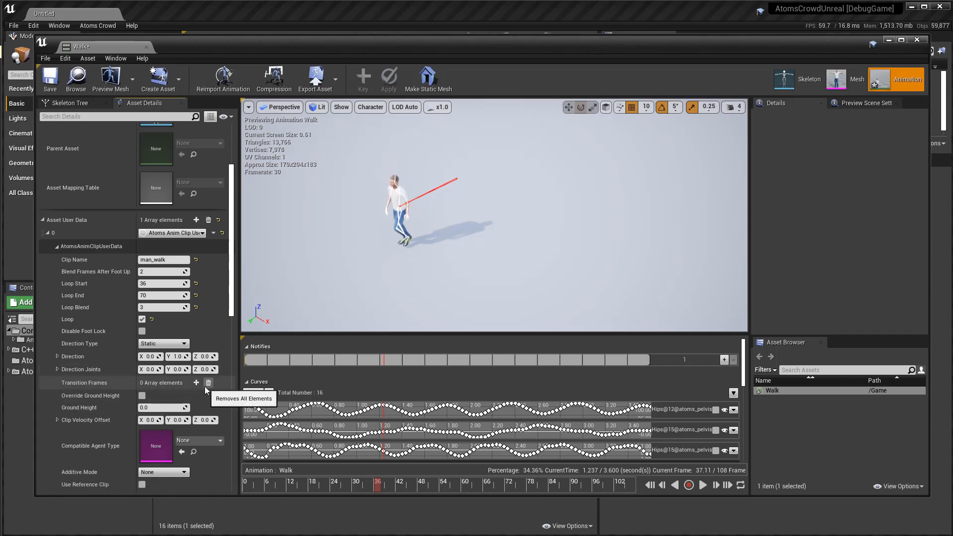
# Compute the Atoms transition frames for the clip using frame 36 and a threshold of 0.5, and close the dialog.
pyautogui.click(88, 62)
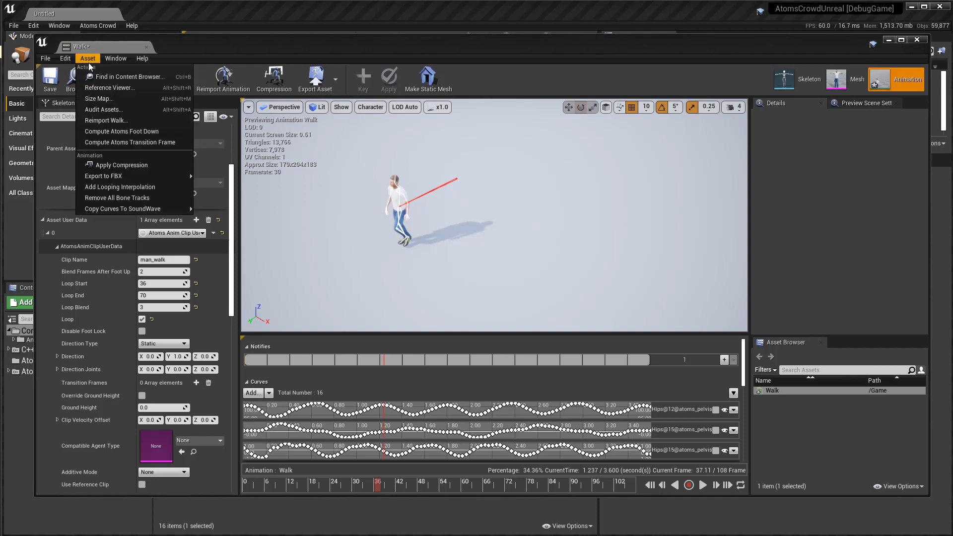
pyautogui.click(127, 143)
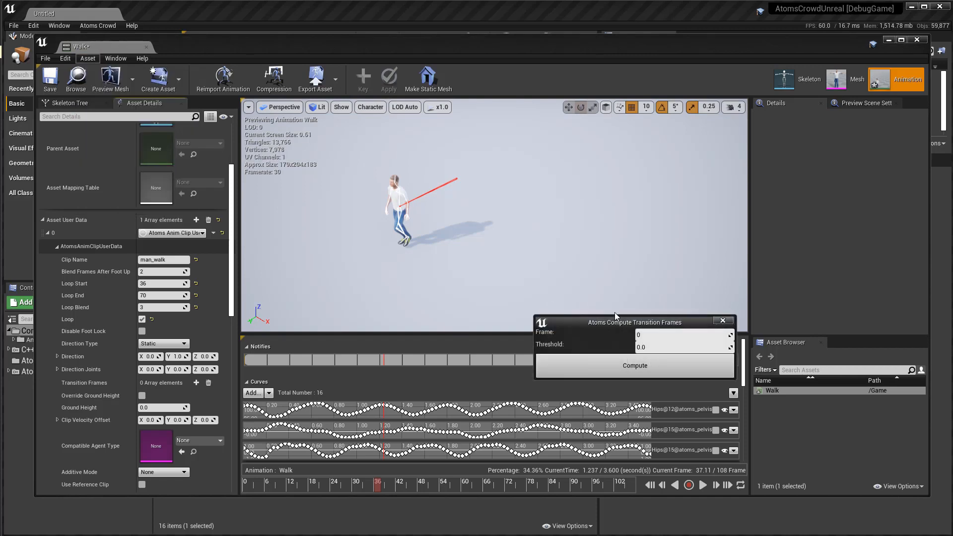
pyautogui.moveTo(594, 318); pyautogui.dragTo(522, 296)
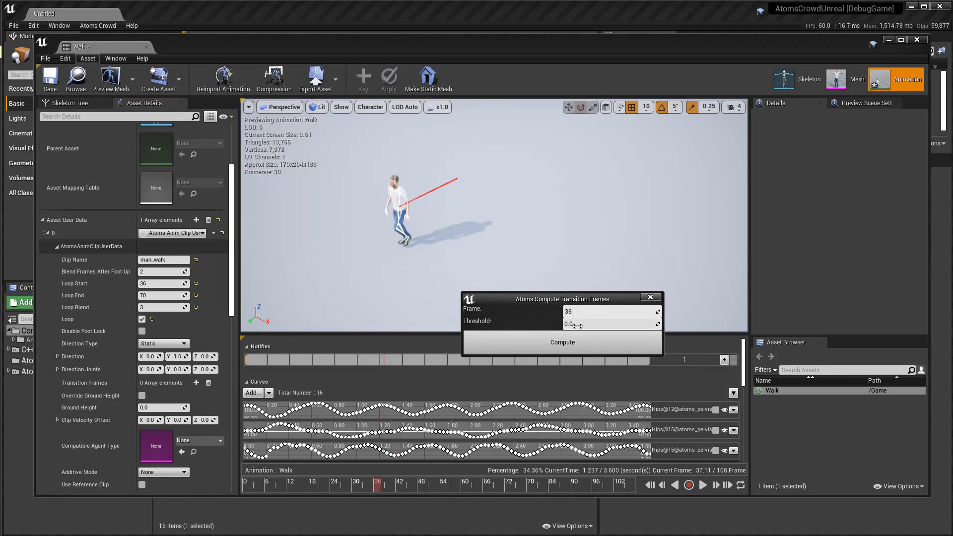
pyautogui.click(577, 324)
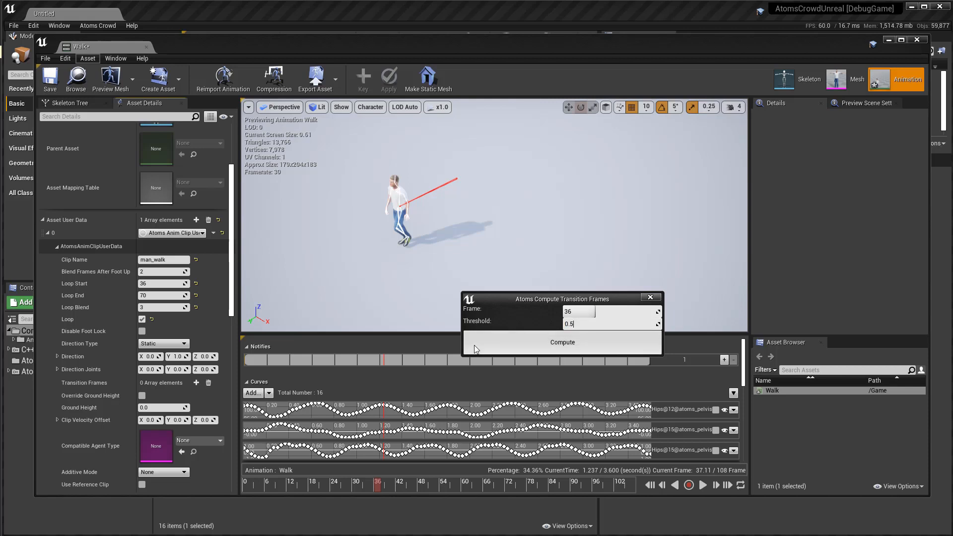
pyautogui.click(540, 341)
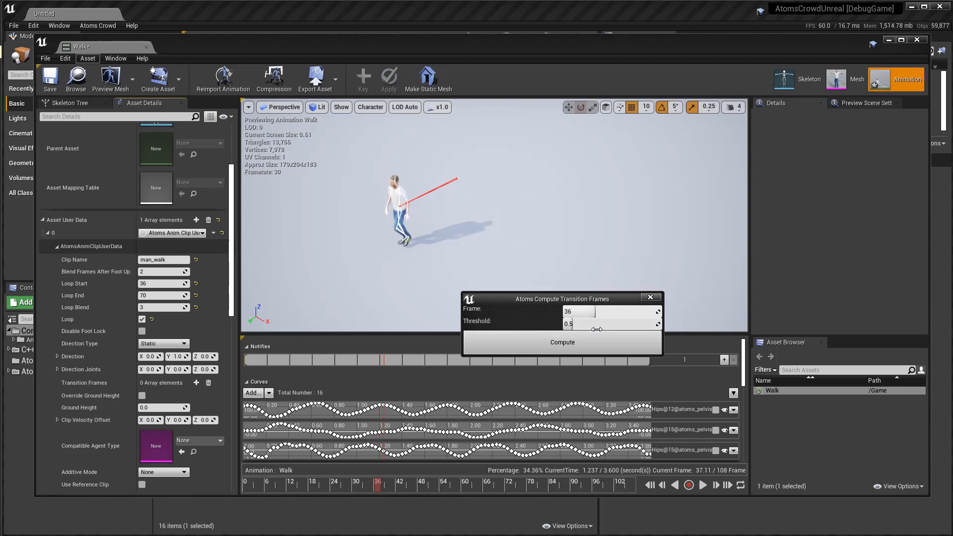
pyautogui.click(650, 297)
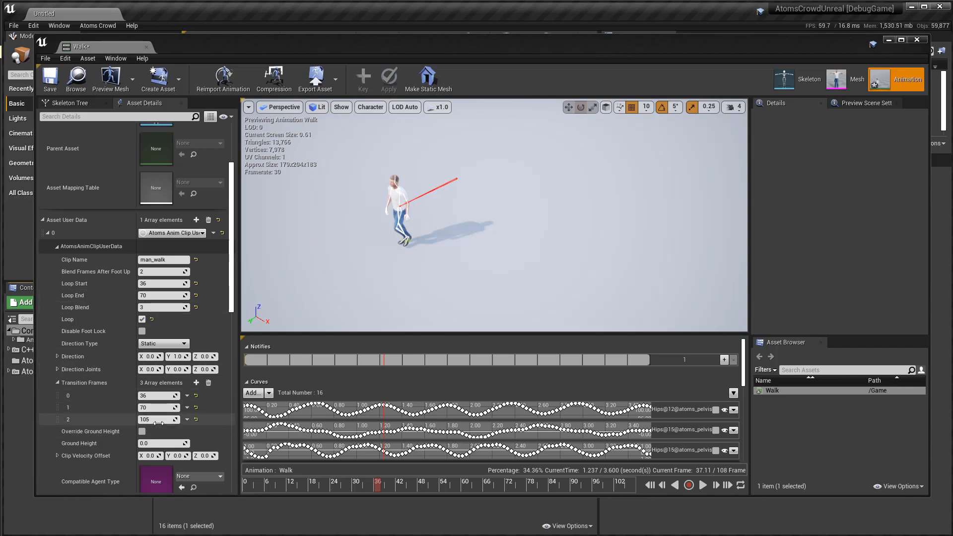
# Review the clip's list of Atoms curves and set the Compatible Agent Type to man_AgentType.
pyautogui.moveTo(230, 307); pyautogui.dragTo(229, 333)
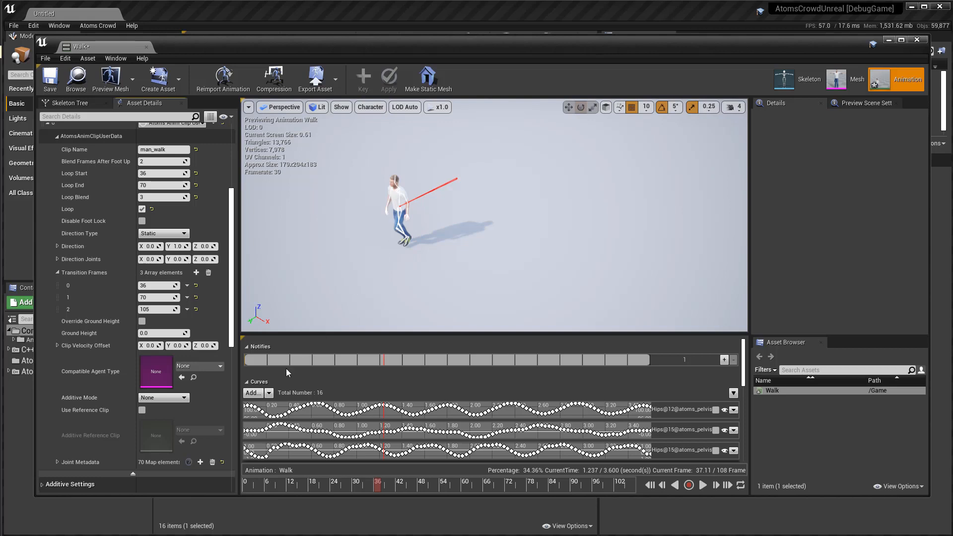
pyautogui.click(269, 393)
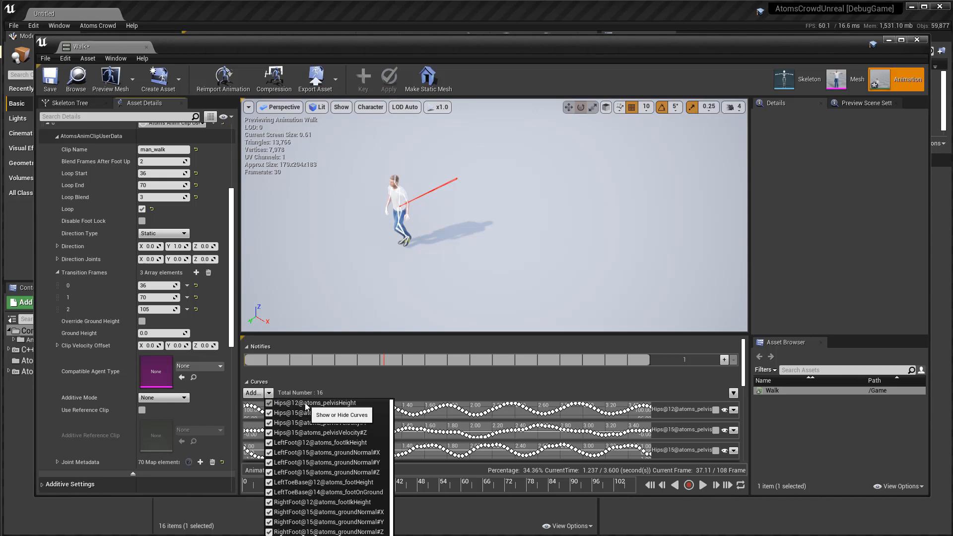
pyautogui.click(269, 394)
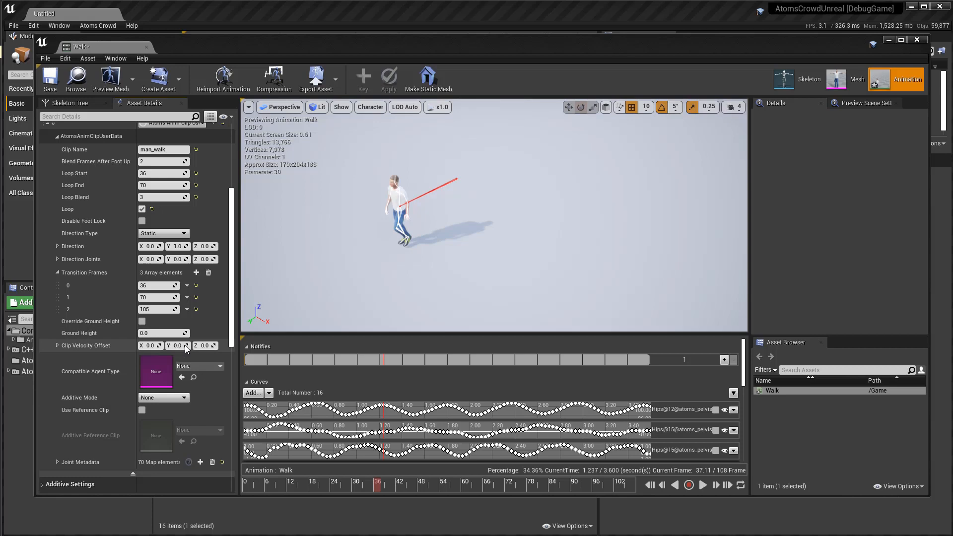
pyautogui.click(197, 368)
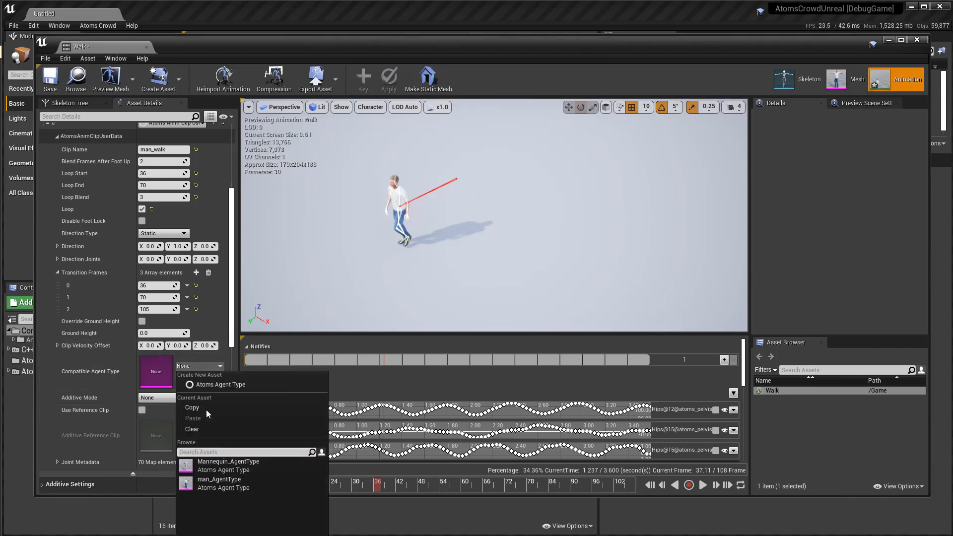
pyautogui.click(217, 490)
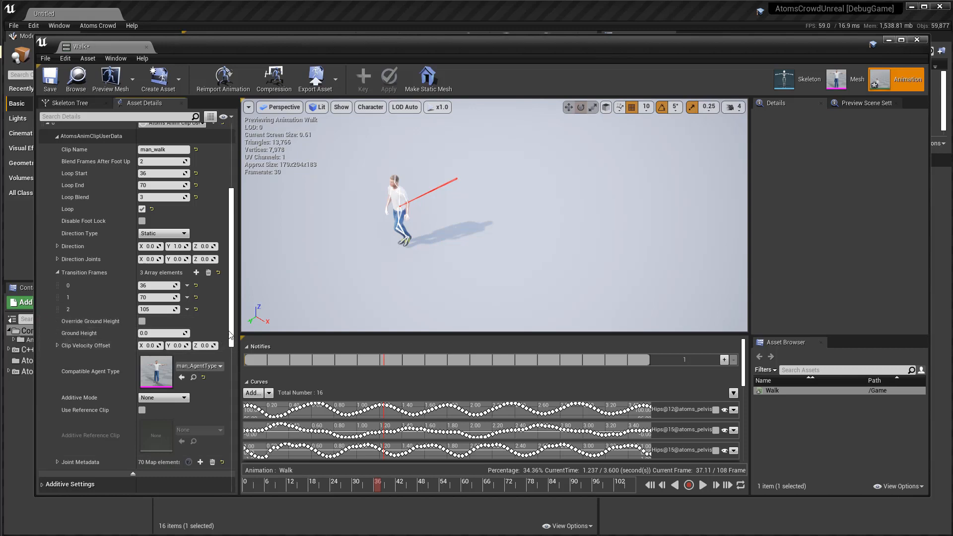
# Enlarge the curves area, hide all curves and display only LeftToeBase@14@atoms_footOnGround to inspect its keys.
pyautogui.moveTo(231, 330)
pyautogui.mouseDown()
pyautogui.moveTo(235, 291)
pyautogui.moveTo(234, 324)
pyautogui.mouseUp()
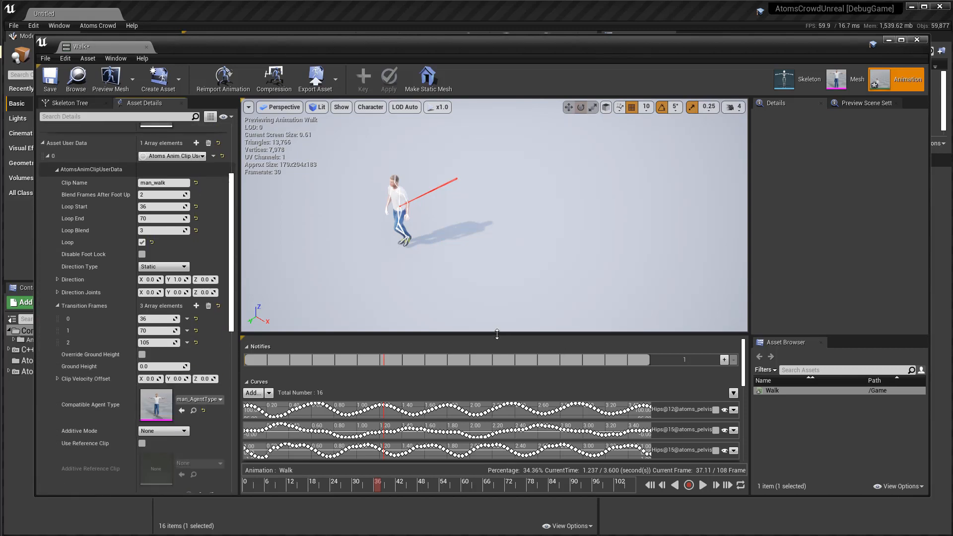
pyautogui.moveTo(494, 333); pyautogui.dragTo(492, 273)
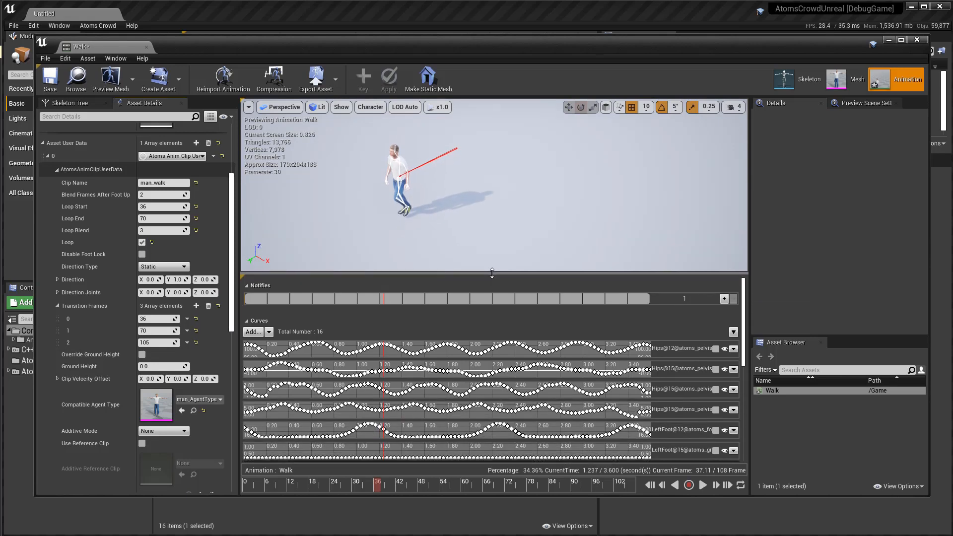
pyautogui.click(269, 332)
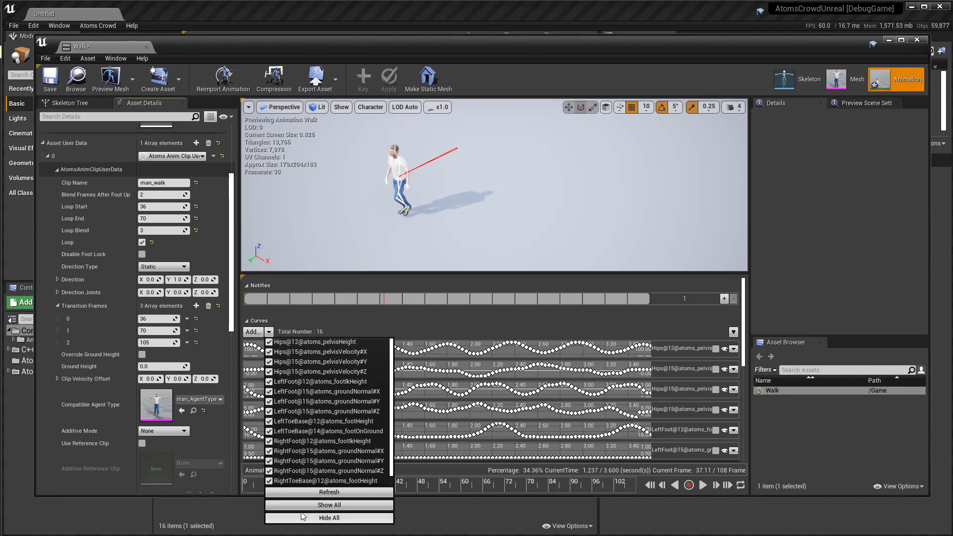
pyautogui.click(325, 519)
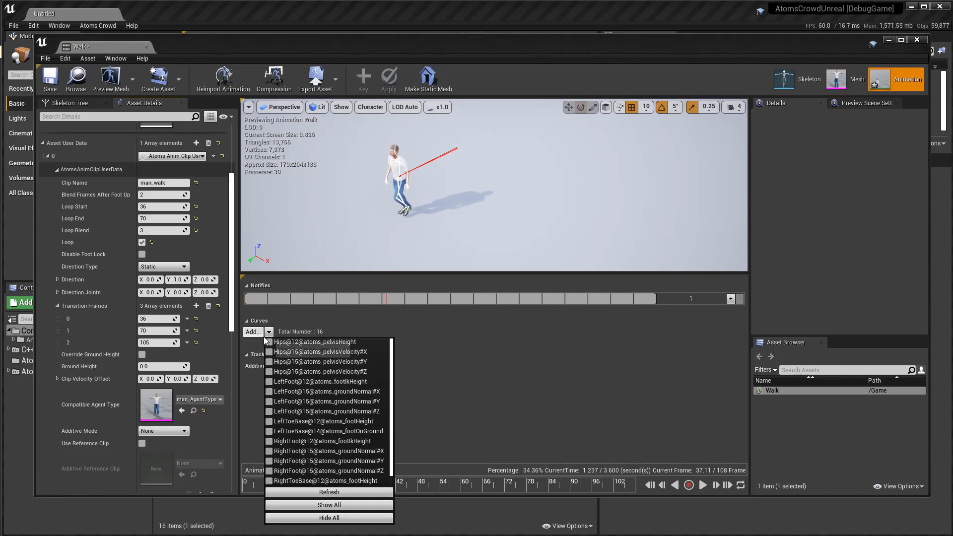
pyautogui.click(269, 432)
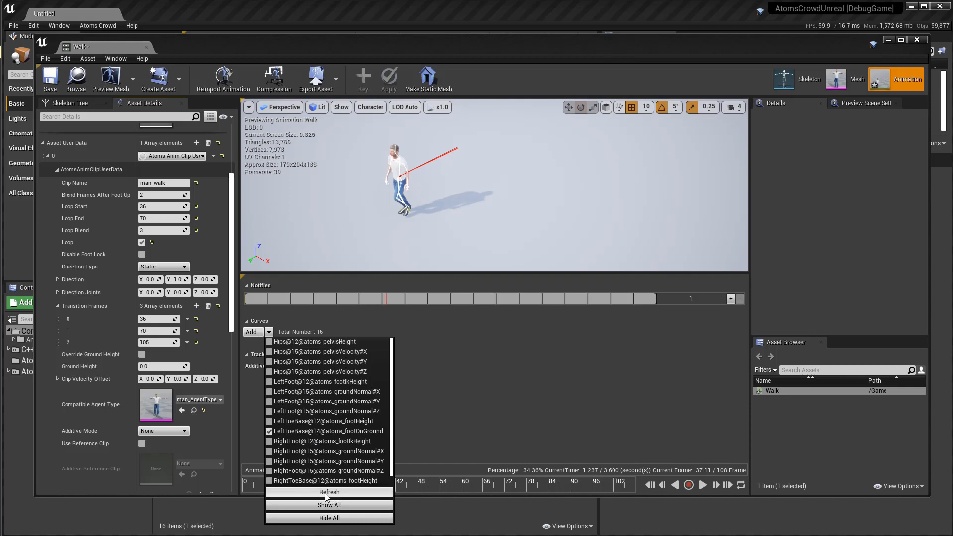
pyautogui.click(329, 493)
pyautogui.click(389, 325)
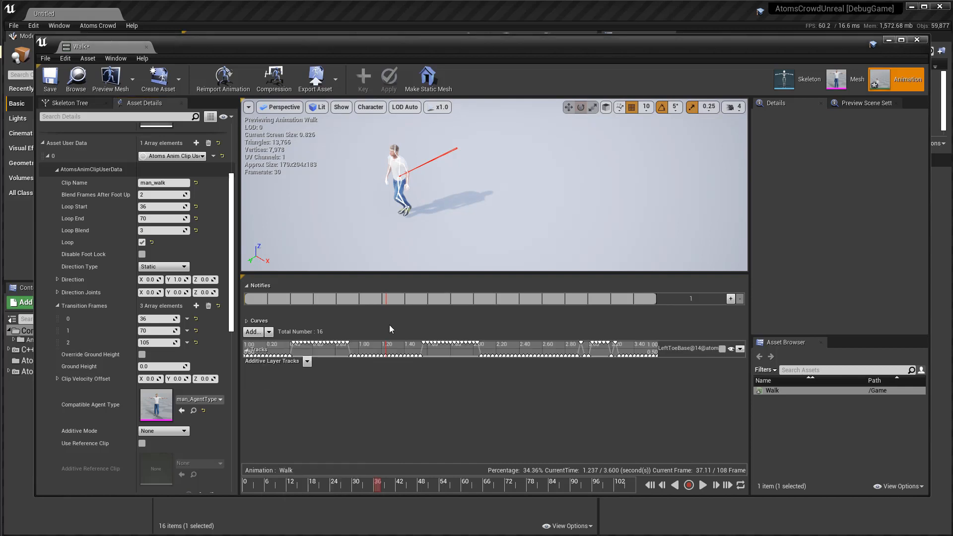
pyautogui.click(246, 321)
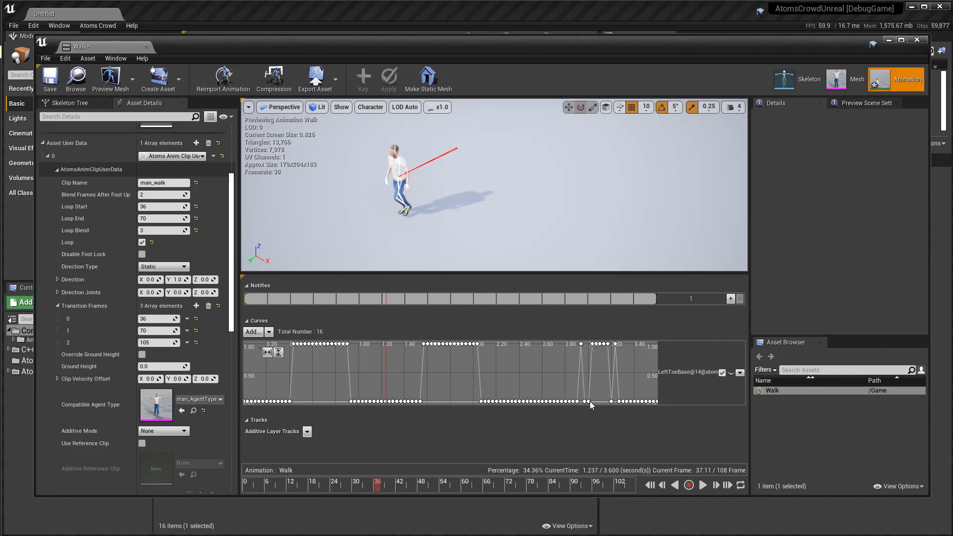
pyautogui.moveTo(589, 403)
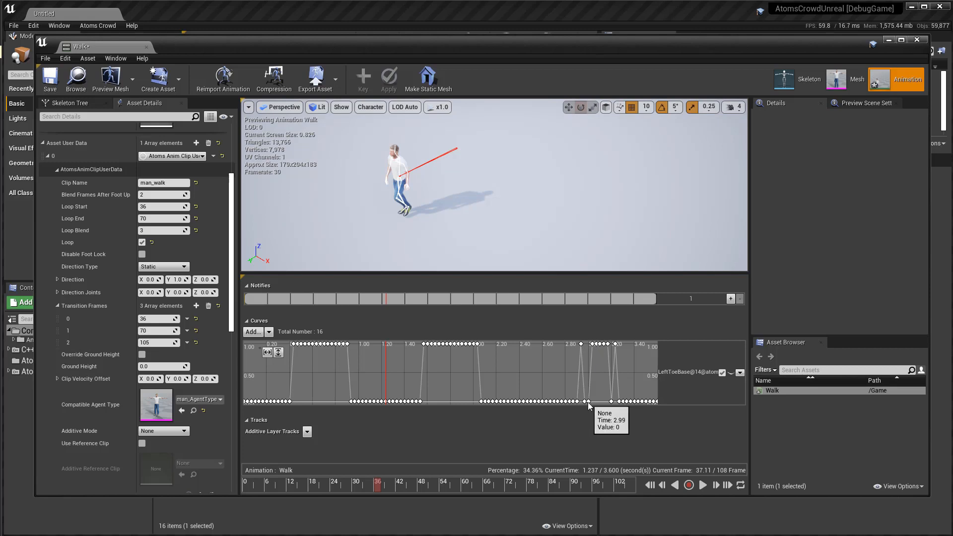
# Compute the Atoms foot down data by Velocity with a value of 0.5 and scrub the preview back to about frame 2.
pyautogui.click(87, 60)
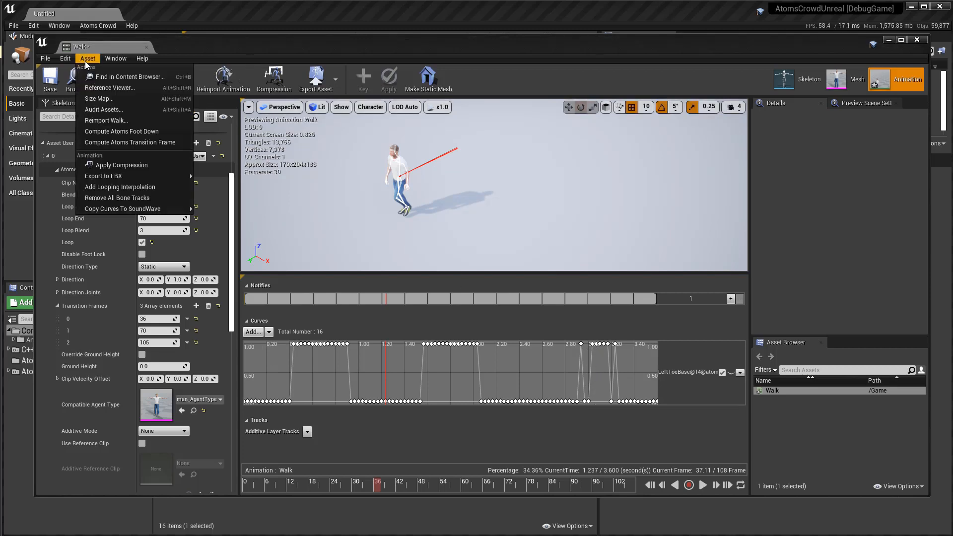
pyautogui.click(112, 135)
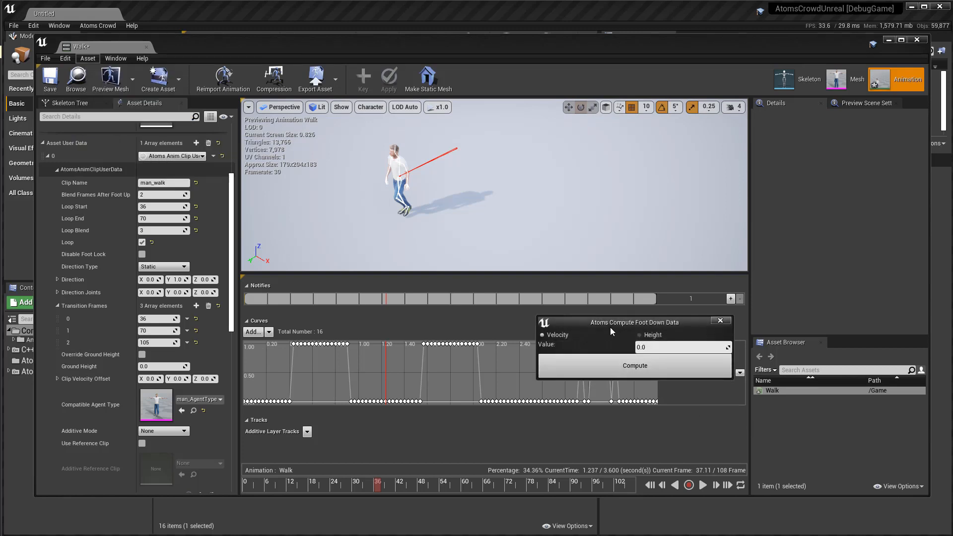
pyautogui.moveTo(610, 328); pyautogui.dragTo(605, 318)
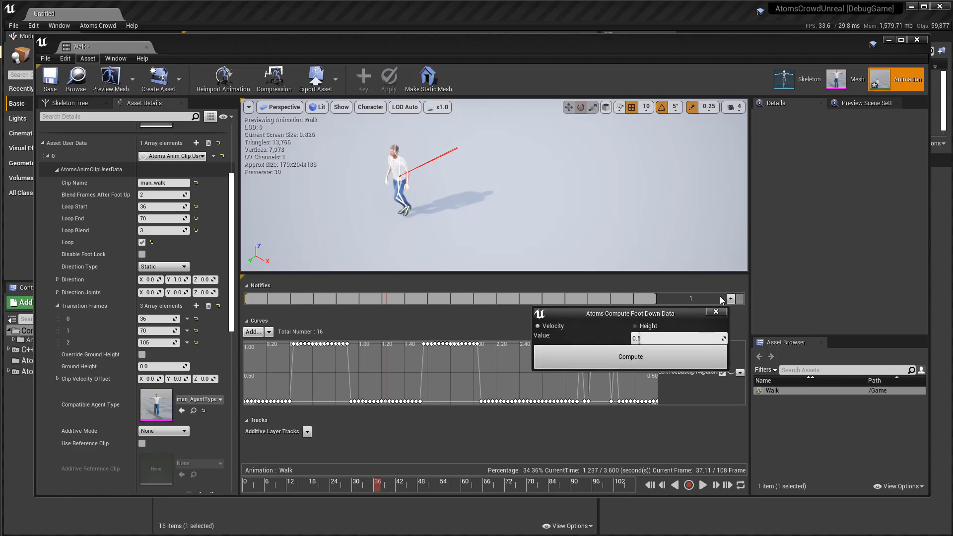
pyautogui.click(717, 312)
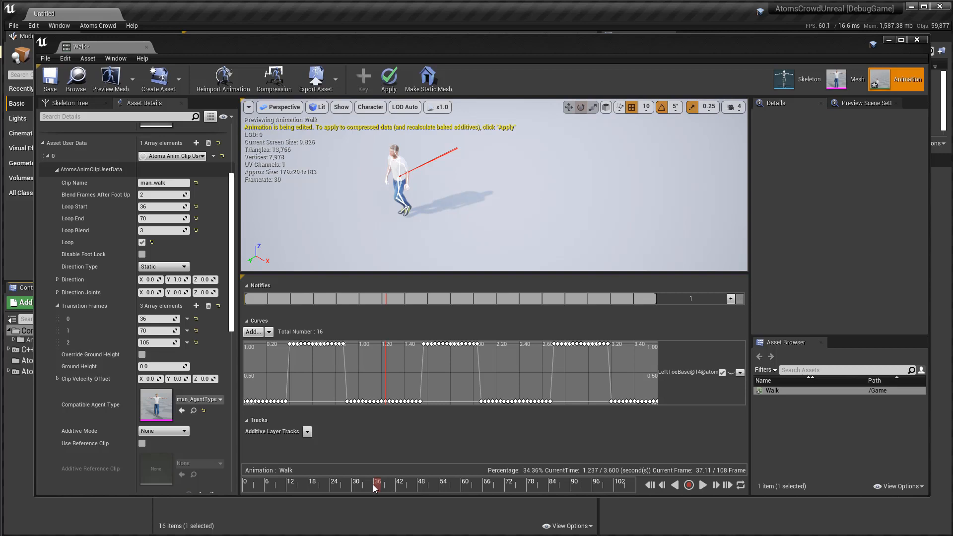
pyautogui.moveTo(374, 484); pyautogui.dragTo(251, 491)
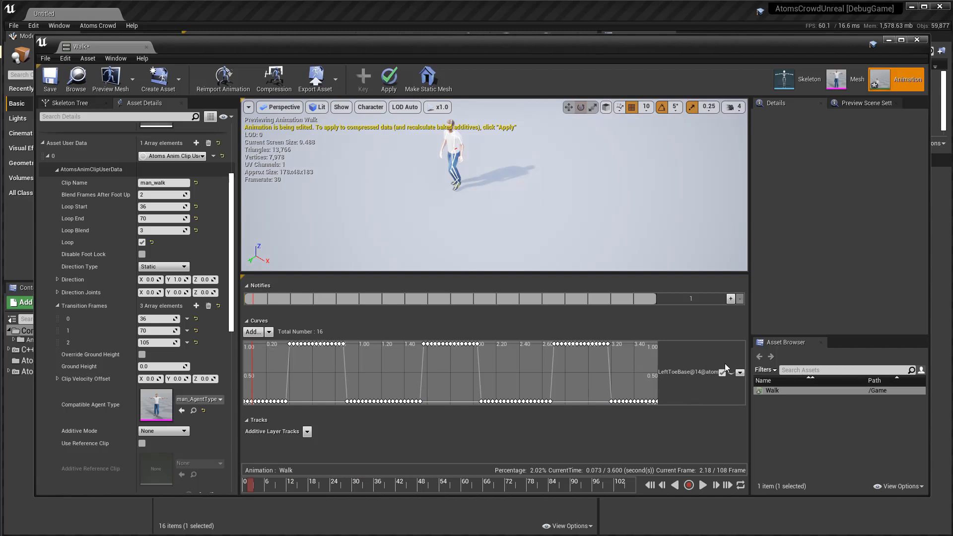
# Check the curve list once more, save the Walk animation and close its editor window.
pyautogui.click(272, 332)
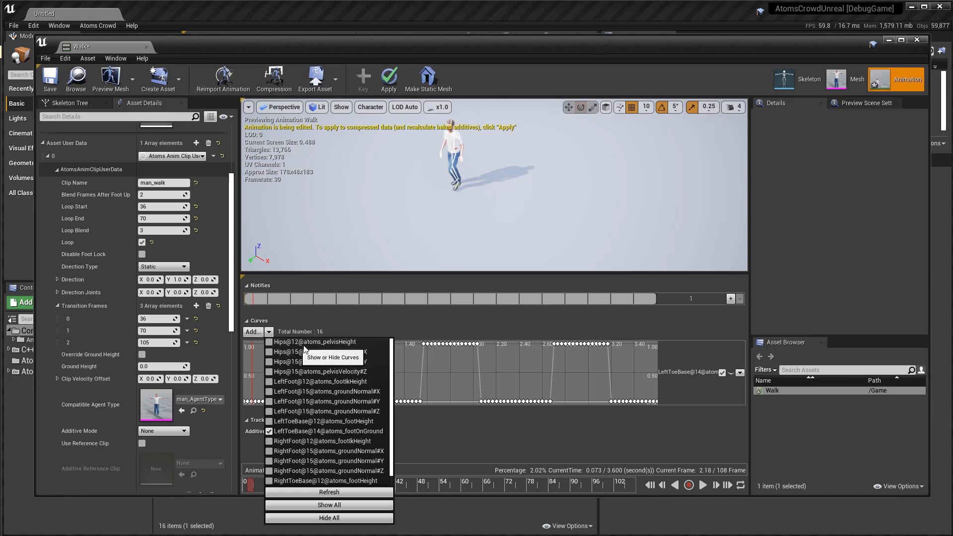
pyautogui.click(269, 332)
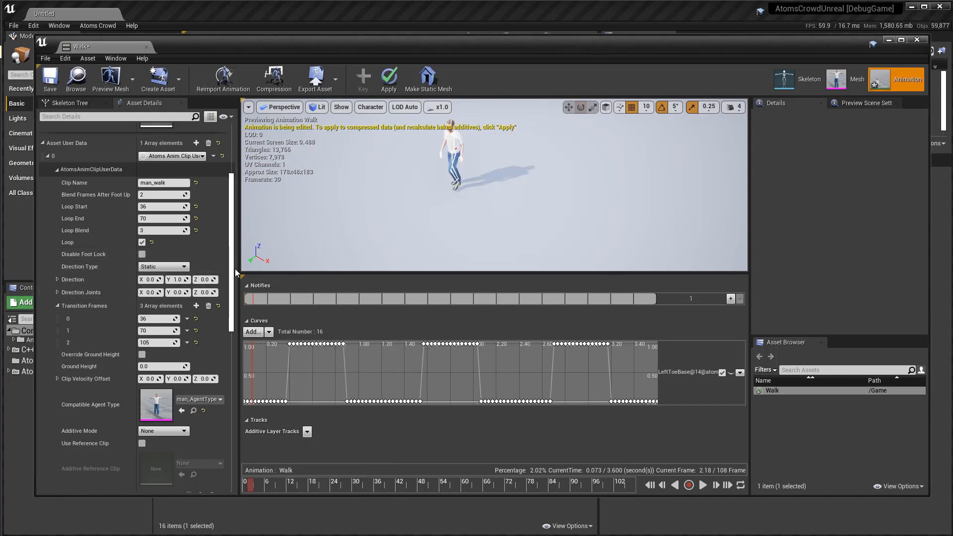
pyautogui.moveTo(232, 274); pyautogui.dragTo(238, 223)
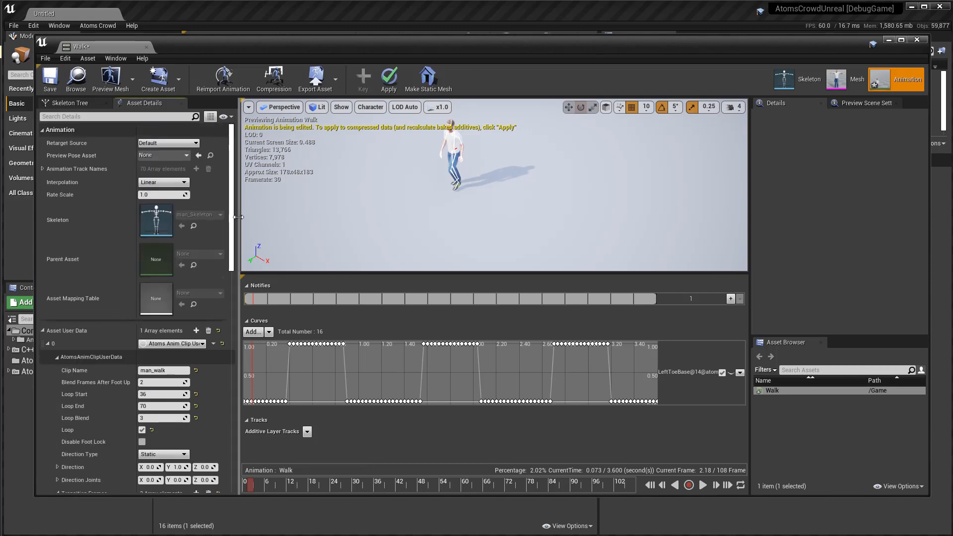
pyautogui.click(50, 79)
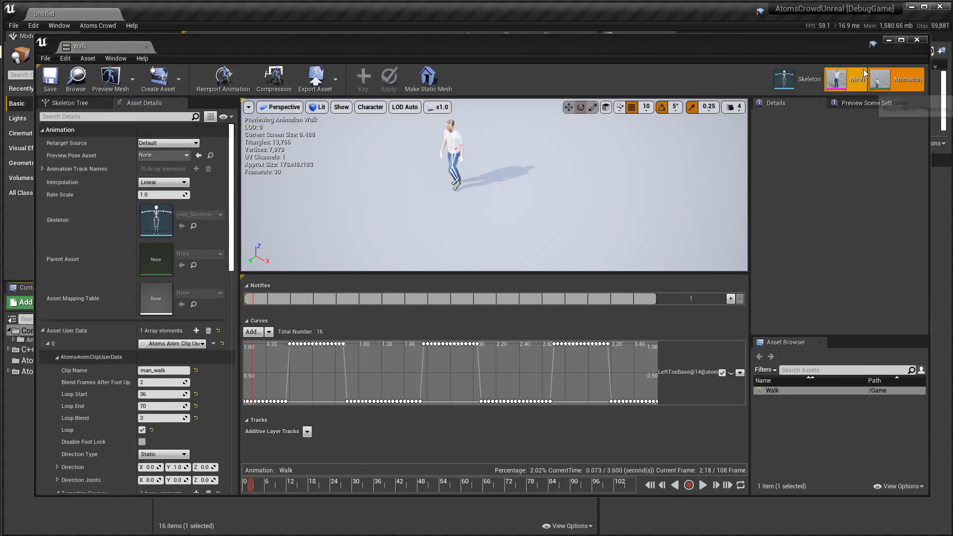
pyautogui.click(917, 40)
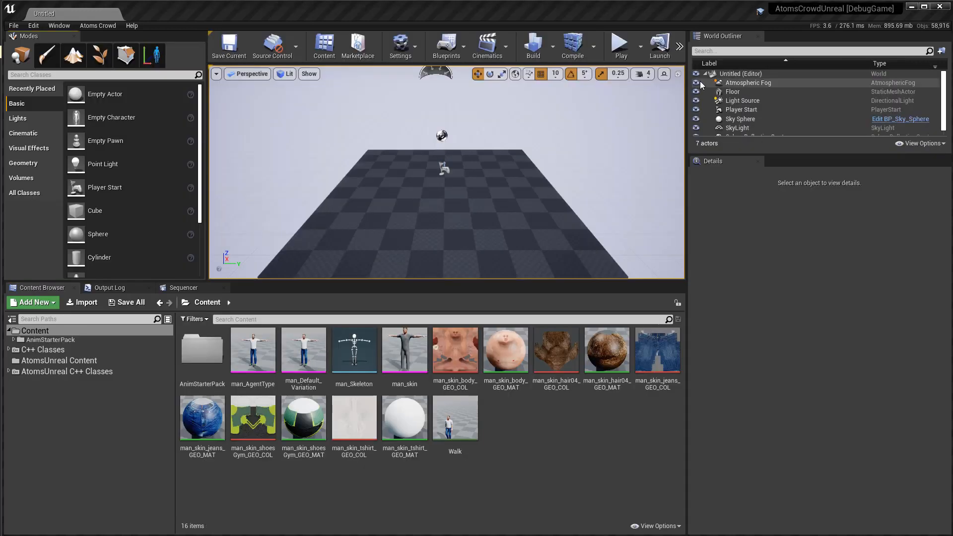
# Place an Atoms Agent Group actor near the middle of the floor, at about X -70, Y -10, Z 140.
pyautogui.click(28, 195)
pyautogui.scroll(-1, 102, 234)
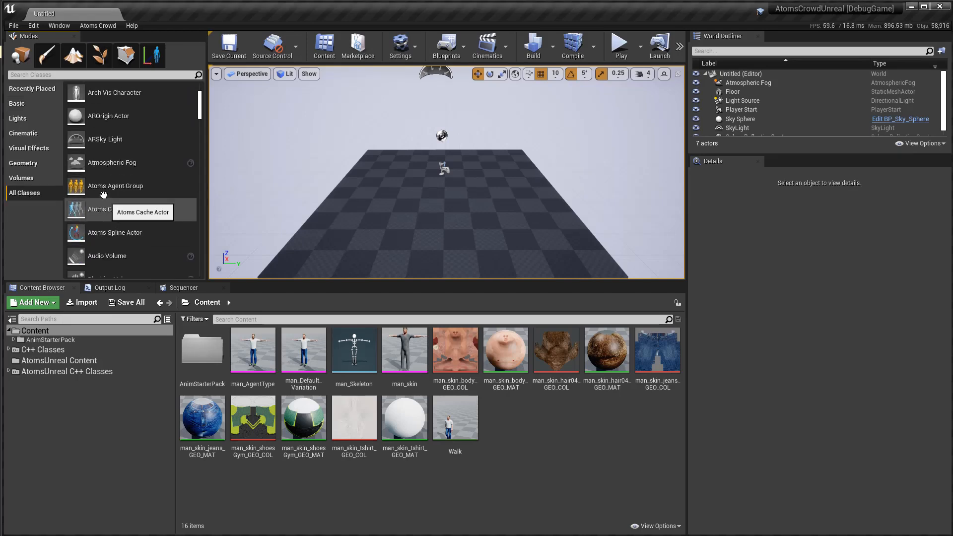
pyautogui.moveTo(110, 188); pyautogui.dragTo(442, 194)
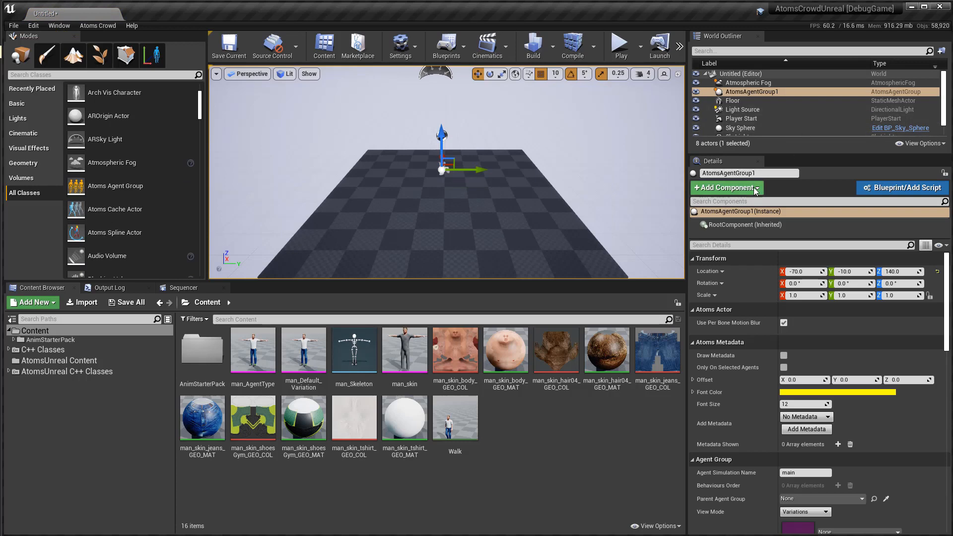
# Add a Grid Layout Behaviour component to the agent group and set its Agent Type to man_AgentType.
pyautogui.click(726, 188)
pyautogui.scroll(-4, 738, 308)
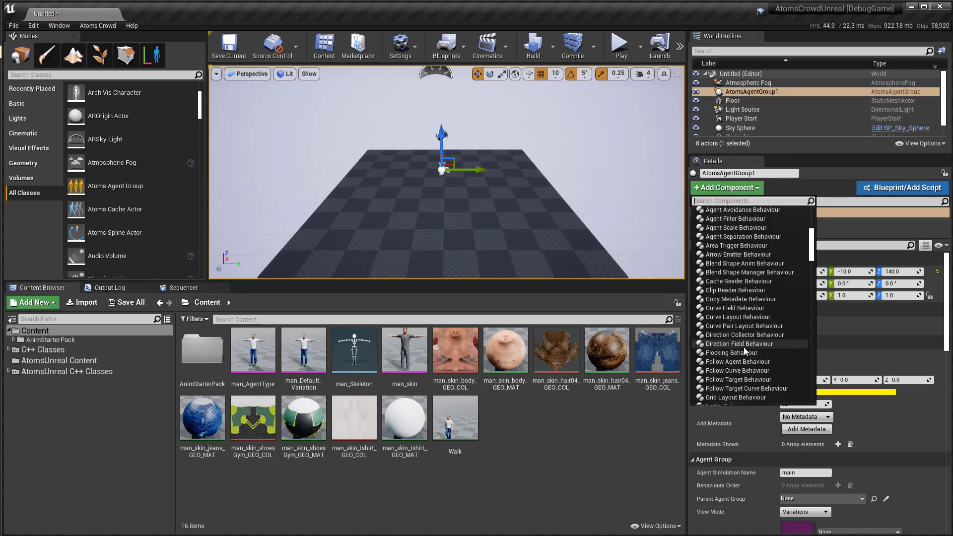
pyautogui.click(737, 383)
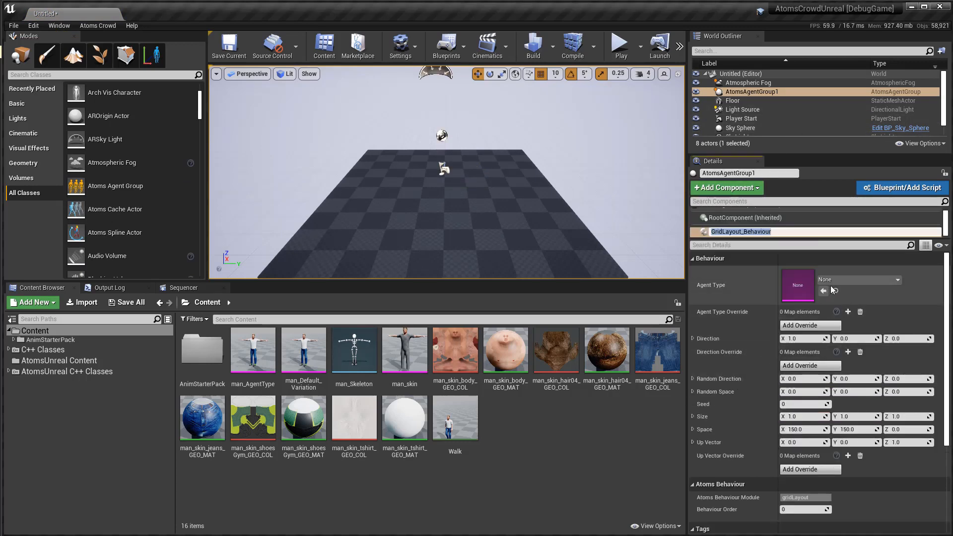
pyautogui.click(861, 280)
pyautogui.click(860, 397)
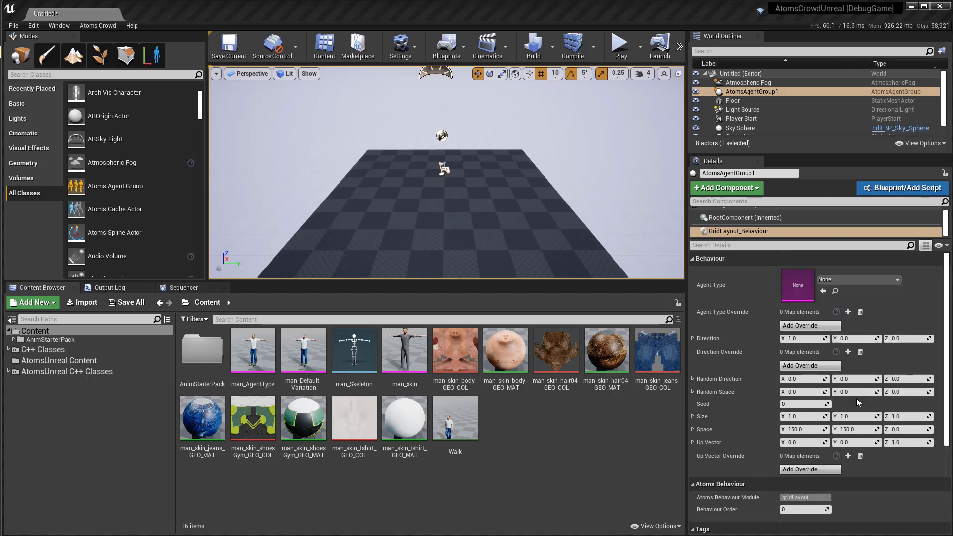
# Add a Clip Reader Behaviour component to the agent group and assign the Walk animation as its clip.
pyautogui.click(726, 187)
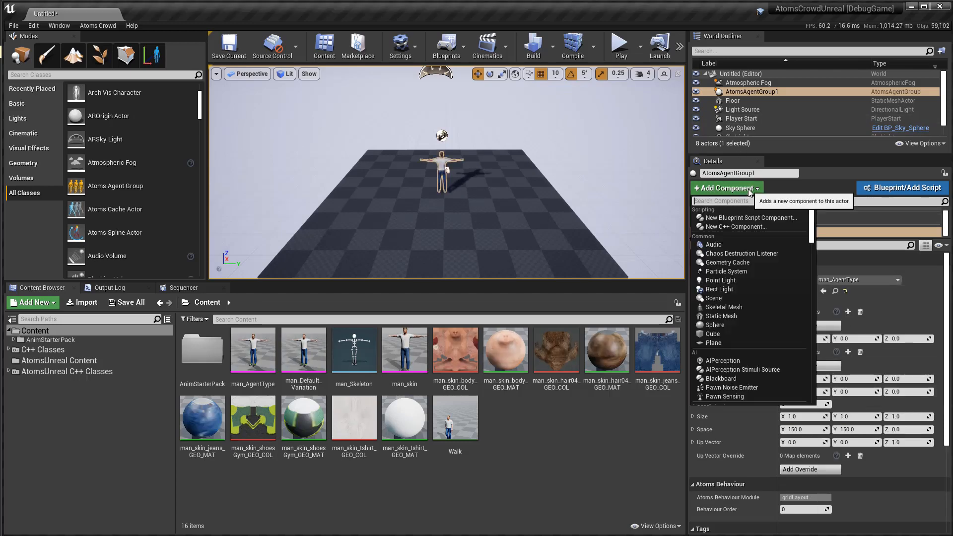
pyautogui.scroll(-3, 745, 305)
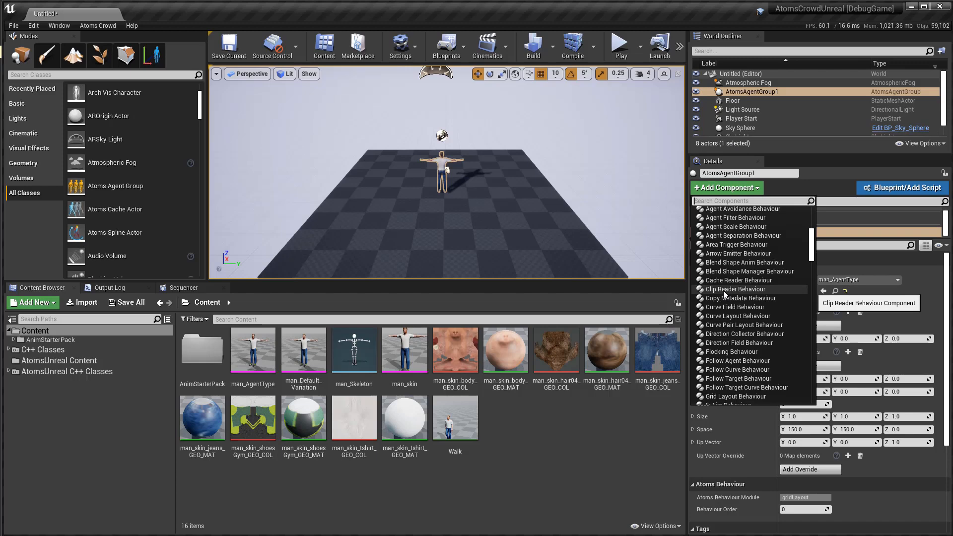
pyautogui.click(742, 290)
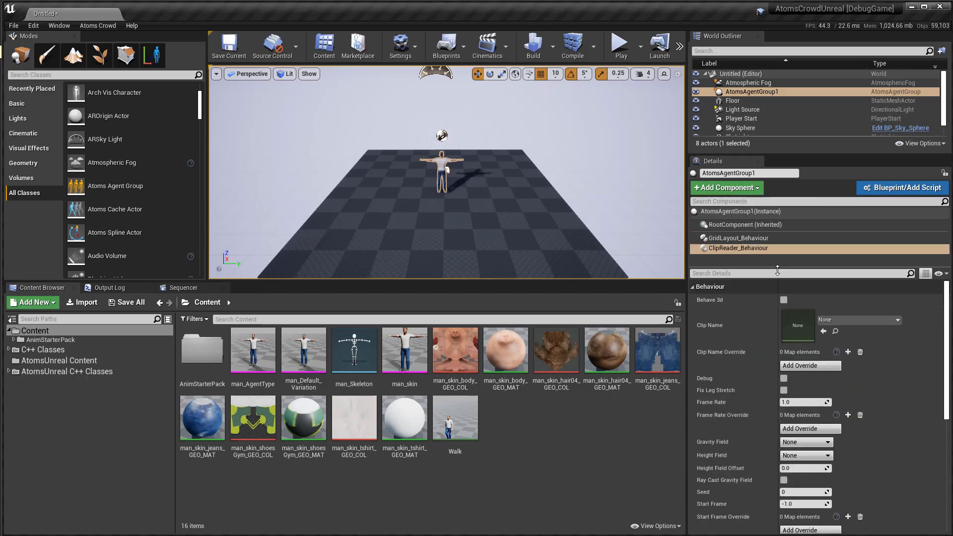
pyautogui.moveTo(471, 425); pyautogui.dragTo(798, 331)
# Set the Grid Layout behaviour's Size to 5 in X and 5 in Y.
pyautogui.click(740, 238)
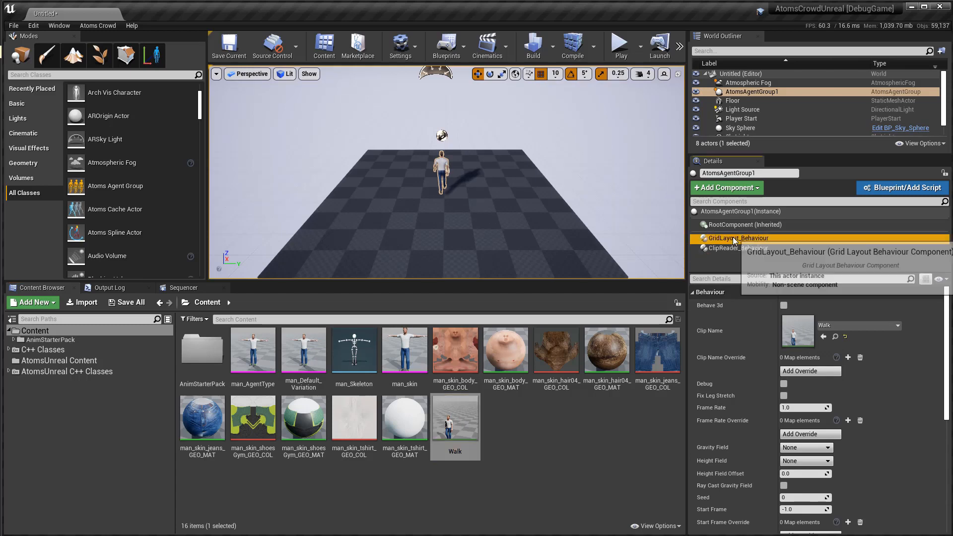
pyautogui.click(803, 451)
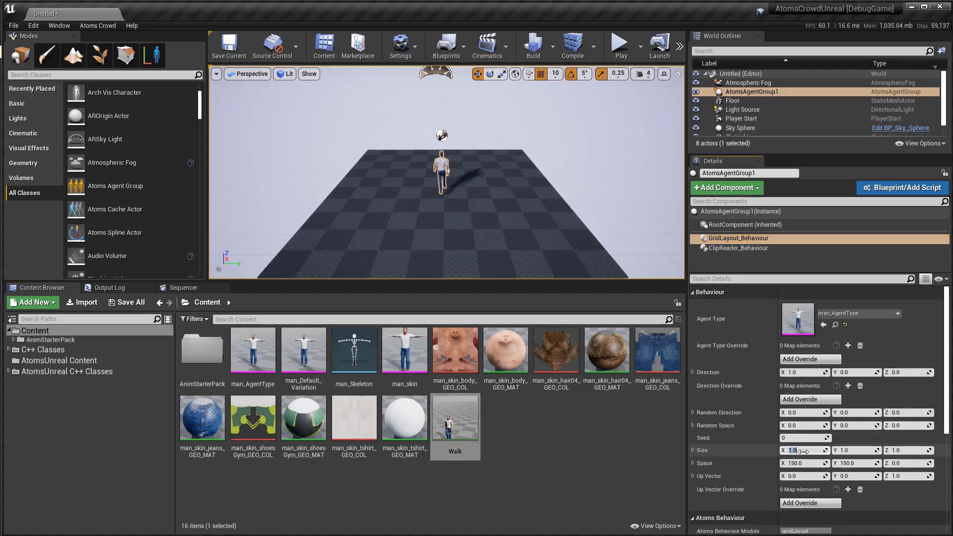
pyautogui.write('5')
pyautogui.press('Tab')
pyautogui.write('5')
pyautogui.press('Return')
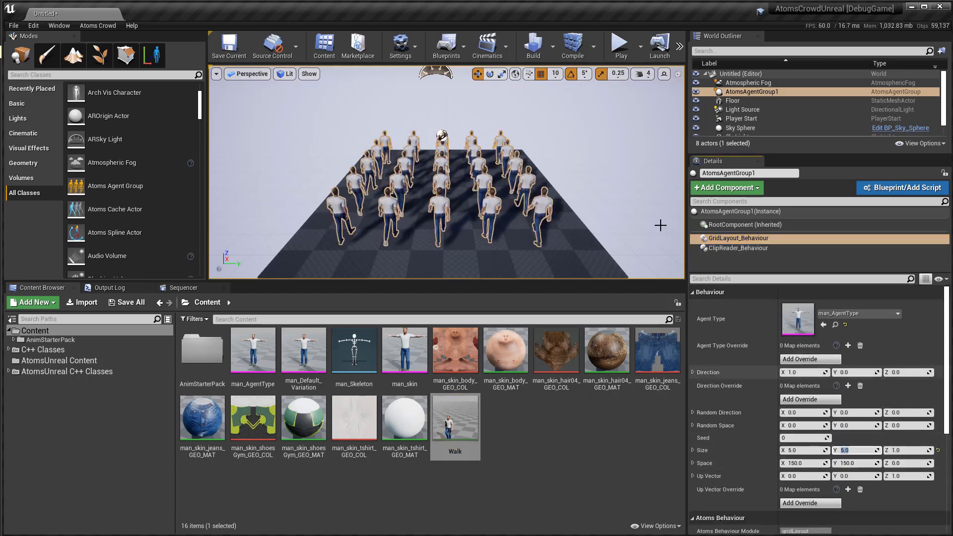
# Play the level, move through the walking agents to check their animation, and stop the session.
pyautogui.click(627, 52)
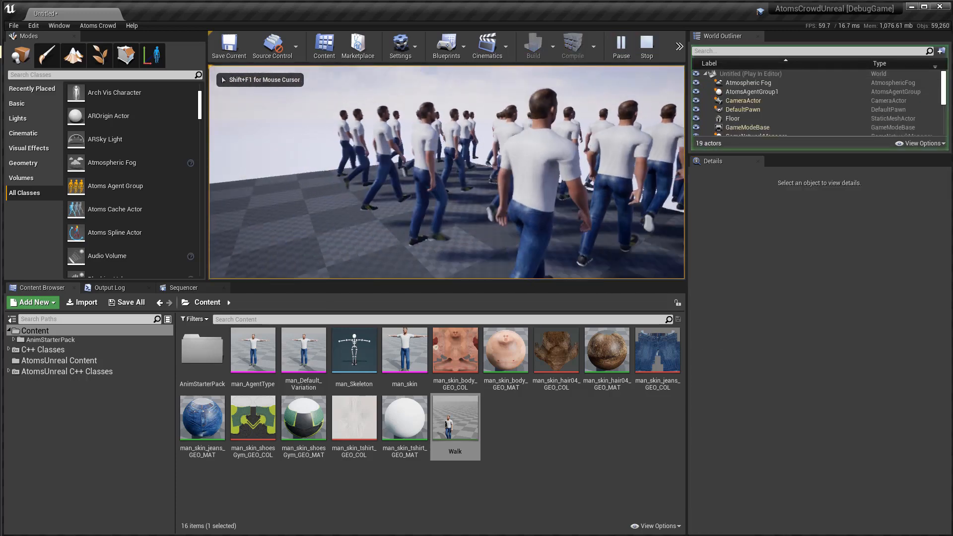
pyautogui.press('w')
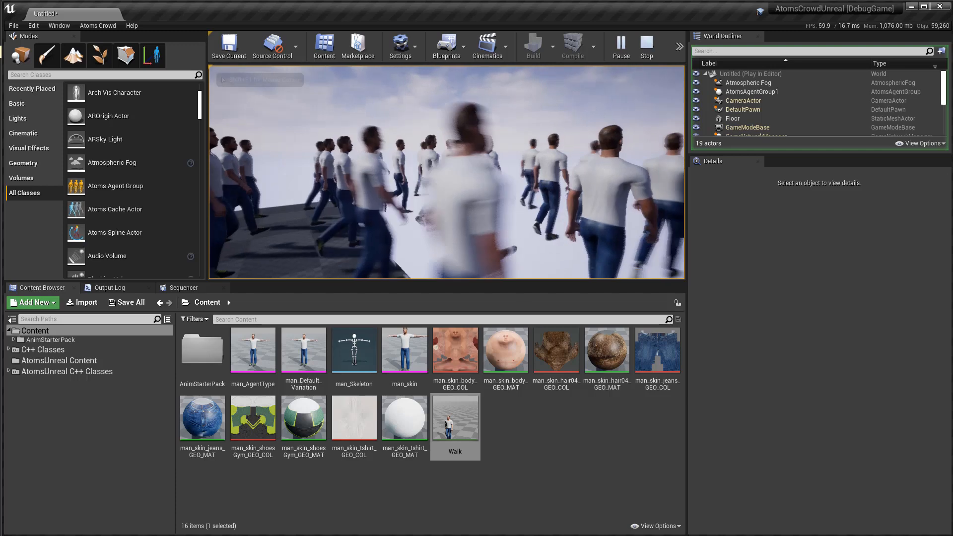
pyautogui.press('Escape')
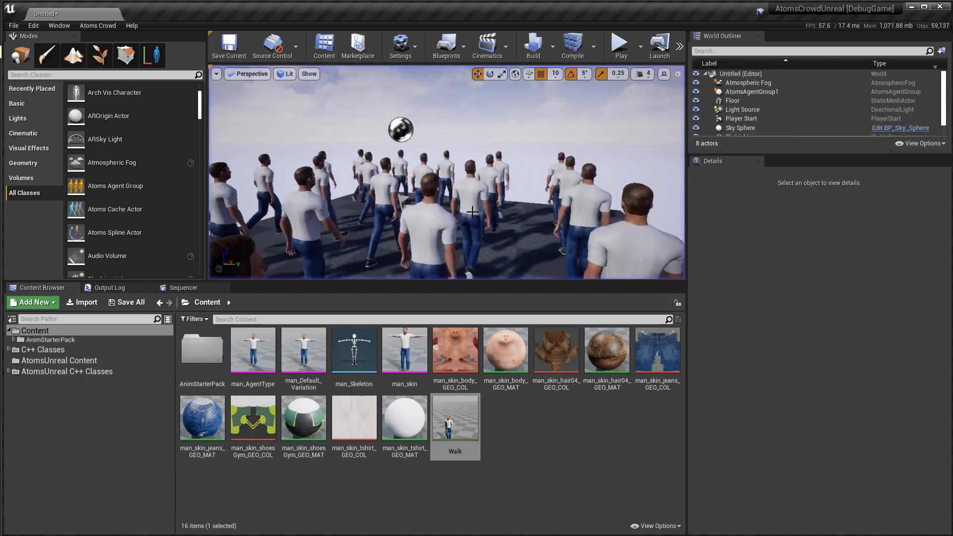
# Delete the Atoms agent group from the level.
pyautogui.click(765, 92)
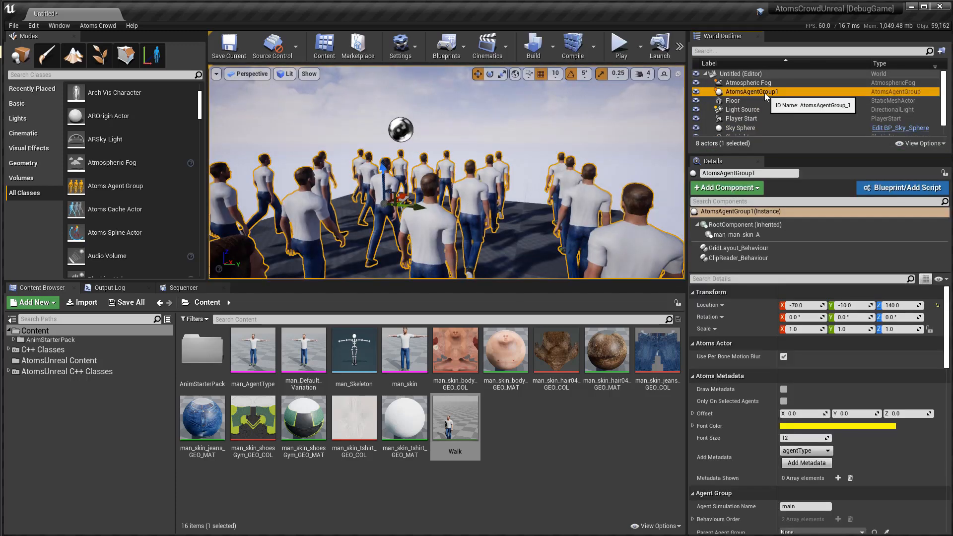
pyautogui.press('Delete')
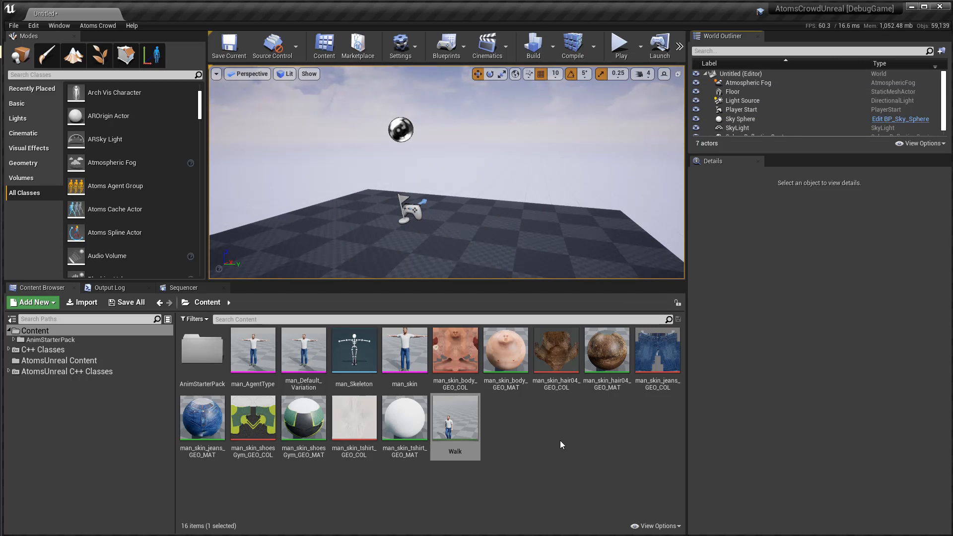
# Open the Walk_Fwd_Rifle_Ironsights animation from the AnimStarterPack folder in the animation editor.
pyautogui.doubleClick(214, 353)
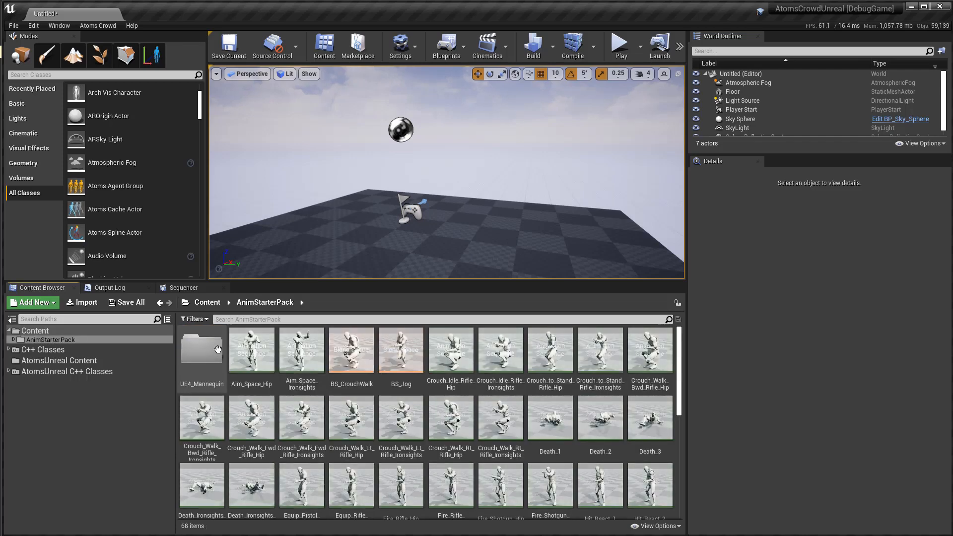
pyautogui.scroll(-10, 456, 380)
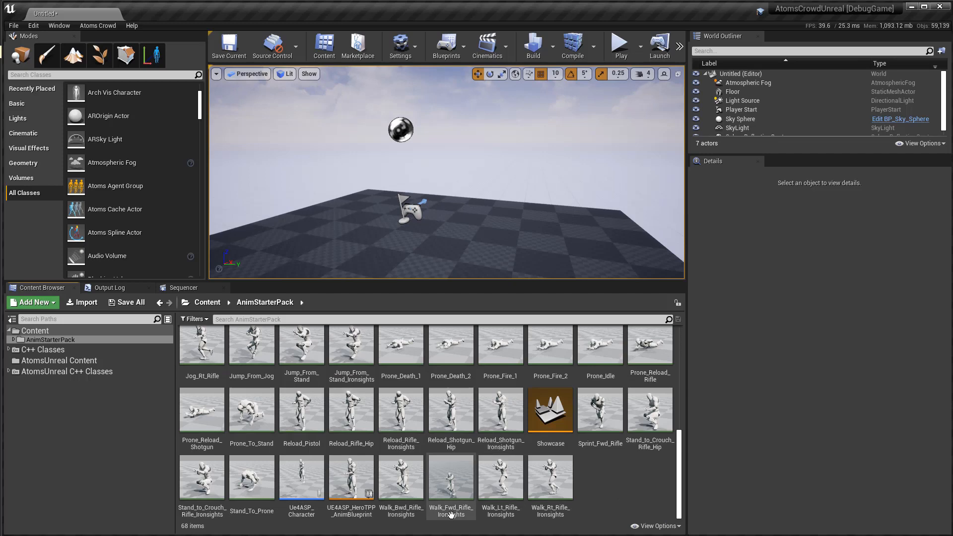
pyautogui.doubleClick(452, 477)
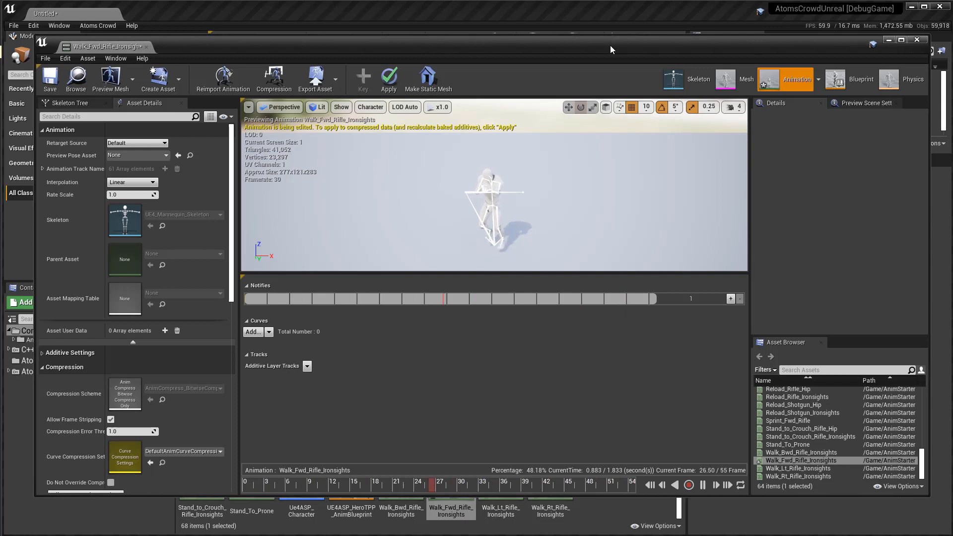
# Add an Asset User Data element of type Atoms Anim Clip User Data to the animation and expand its settings.
pyautogui.click(165, 331)
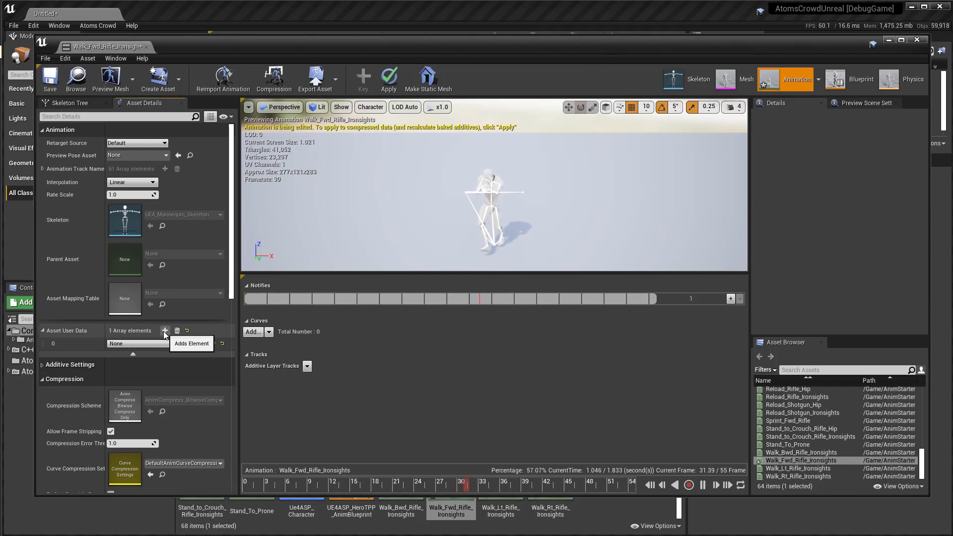
pyautogui.click(158, 343)
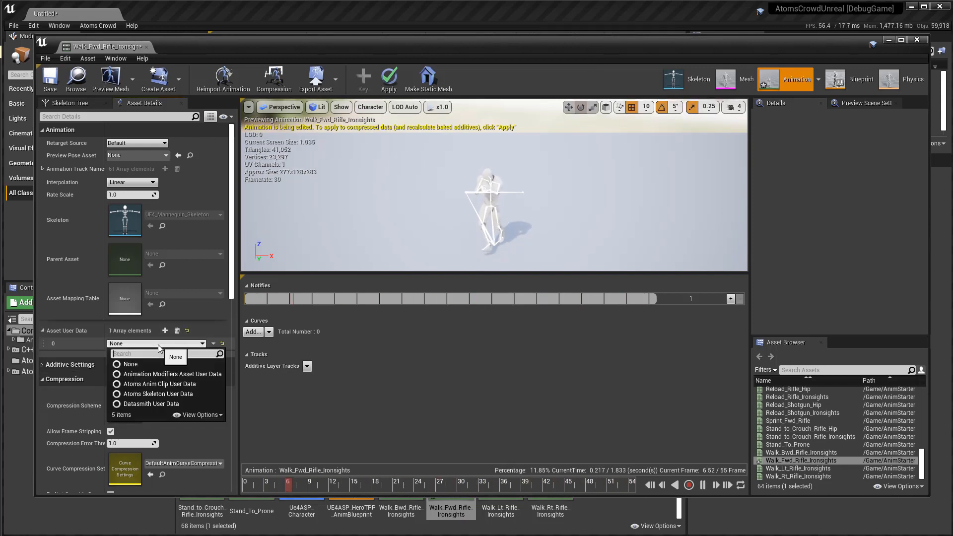
pyautogui.click(167, 385)
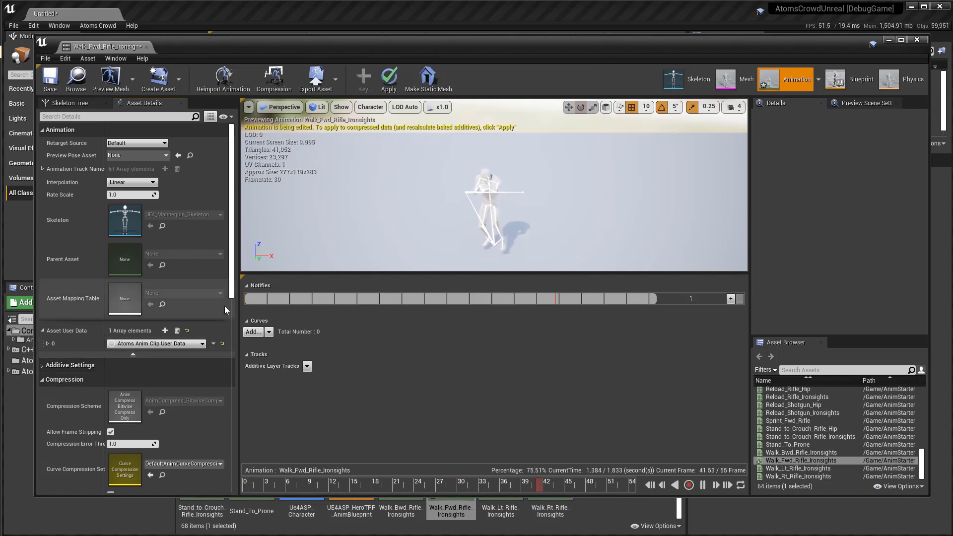
pyautogui.click(47, 343)
pyautogui.click(57, 357)
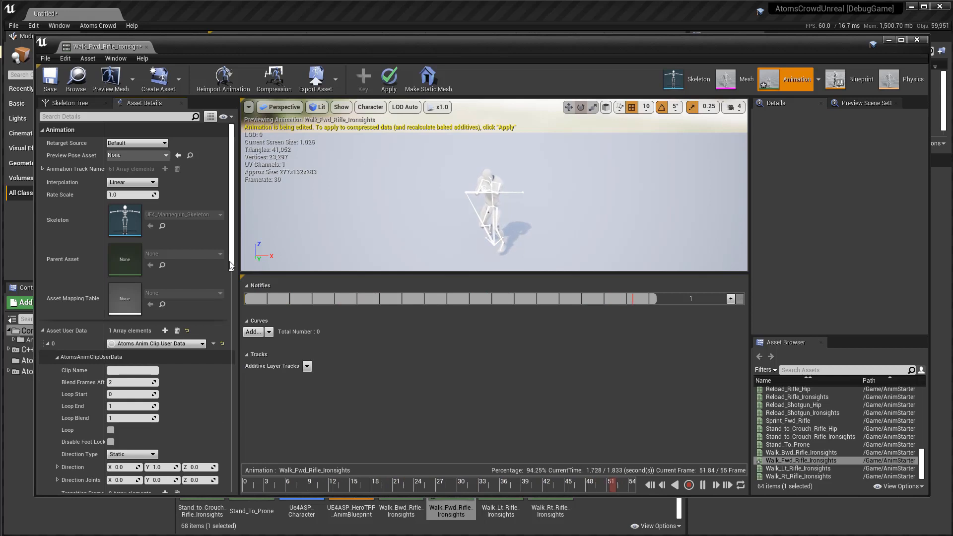
# Set the Atoms clip name to Mannequin_Walk.
pyautogui.scroll(-4, 230, 264)
pyautogui.click(114, 173)
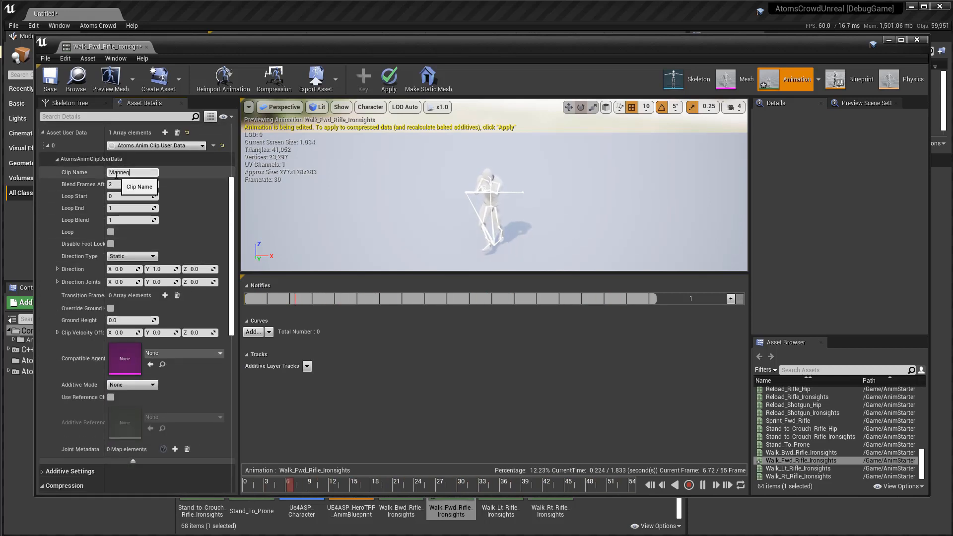
pyautogui.press('Return')
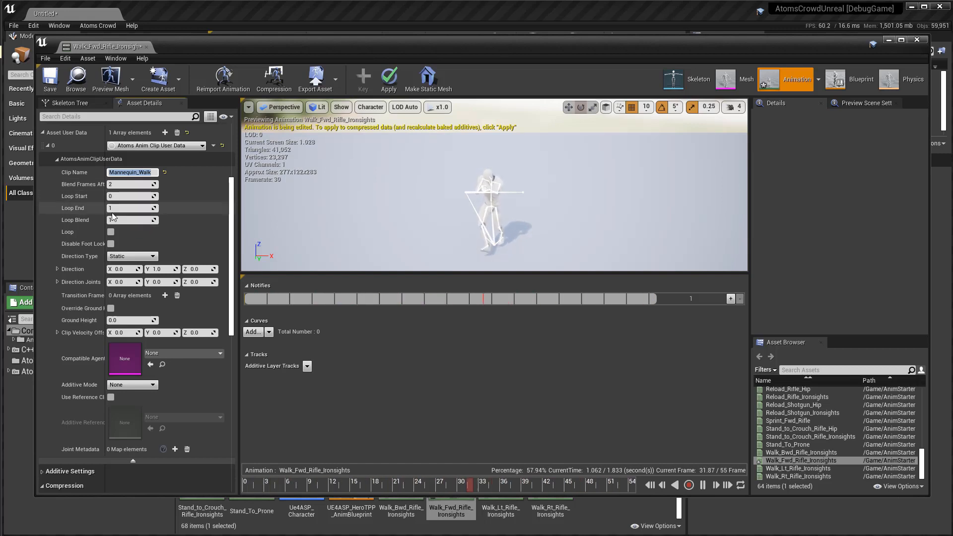
# Set the clip's Compatible Agent Type to Mannequin_AgentType.
pyautogui.moveTo(115, 208); pyautogui.dragTo(103, 208)
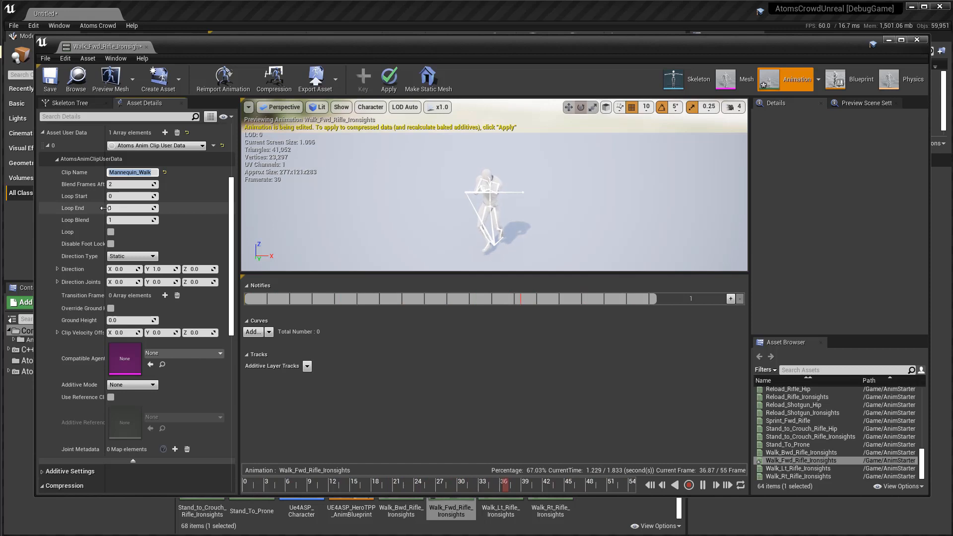
pyautogui.click(88, 59)
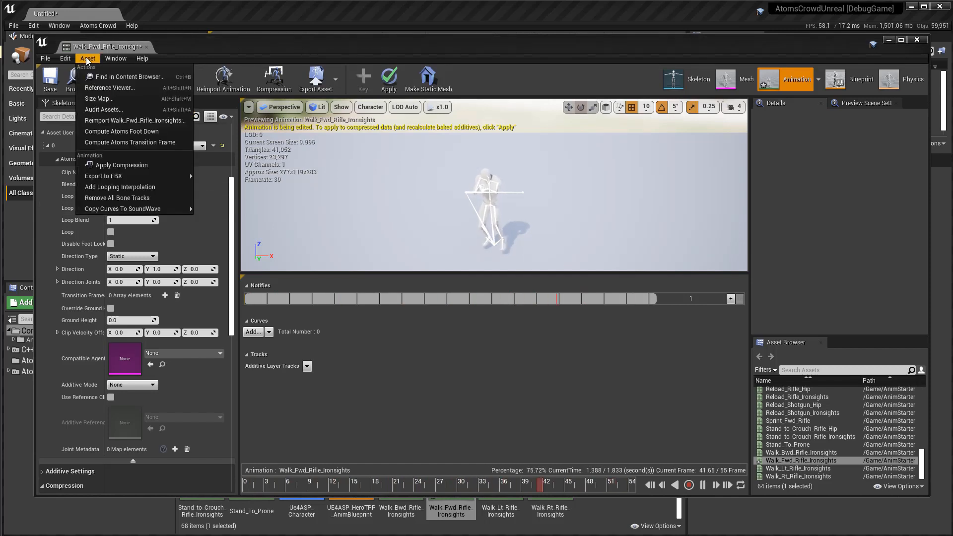
pyautogui.click(205, 53)
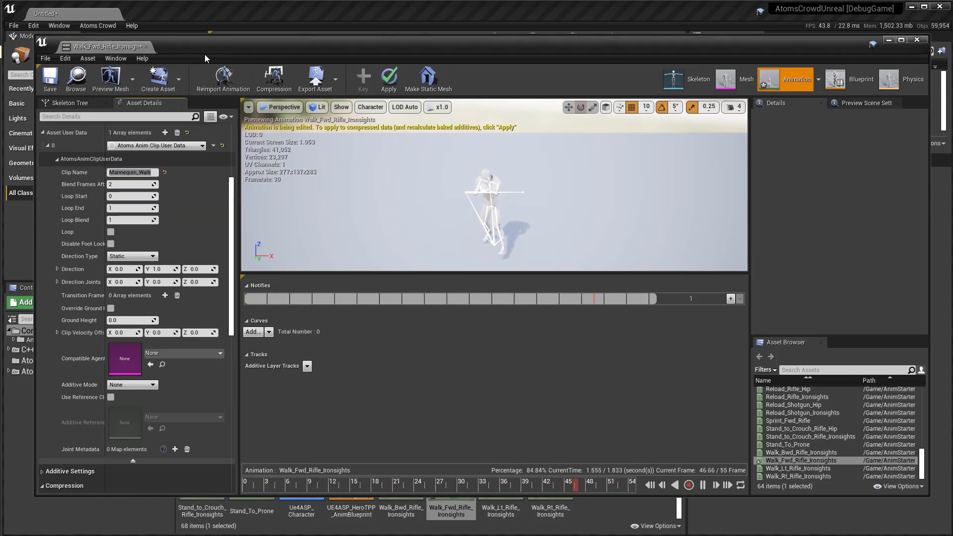
pyautogui.click(184, 353)
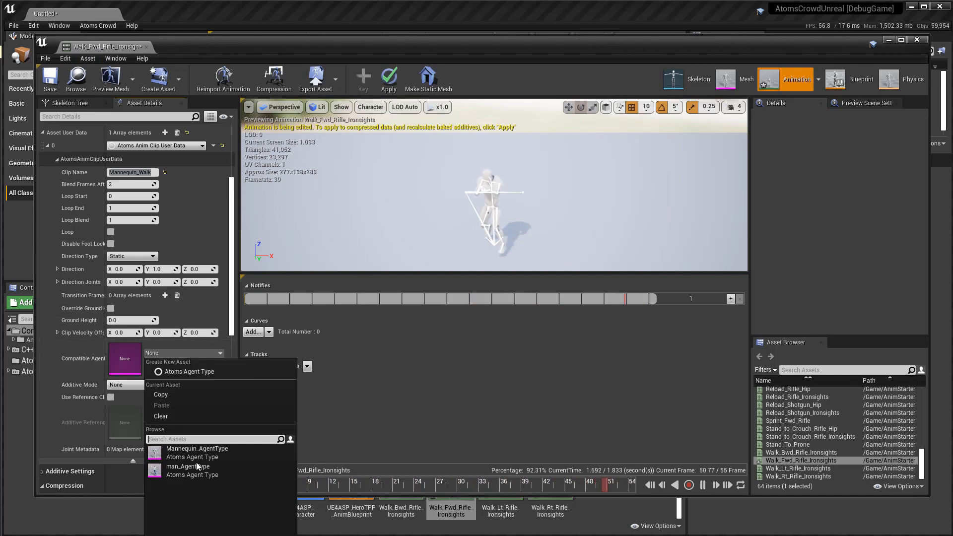
pyautogui.click(187, 451)
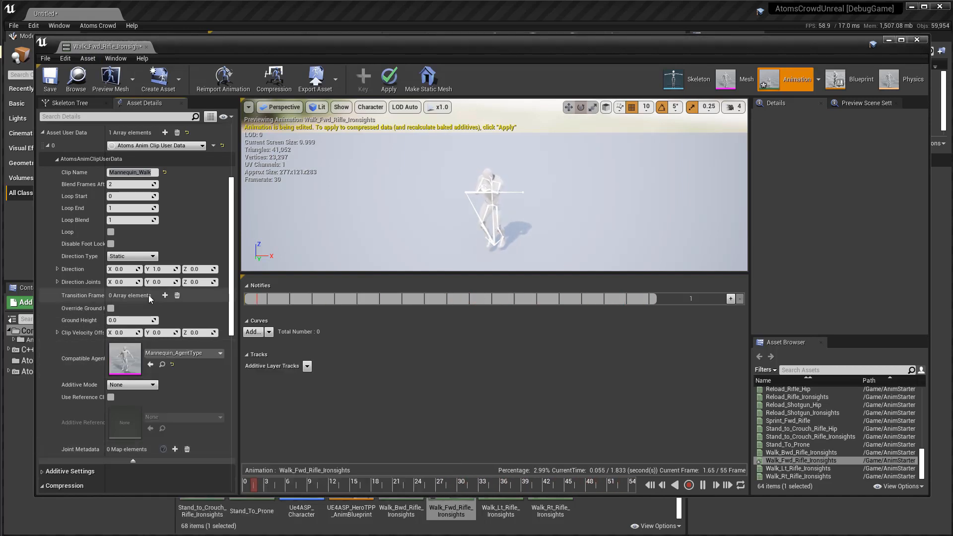
# Compute the Atoms transition frames from frame 0 with a threshold of 0.5 and close the compute dialog.
pyautogui.click(90, 59)
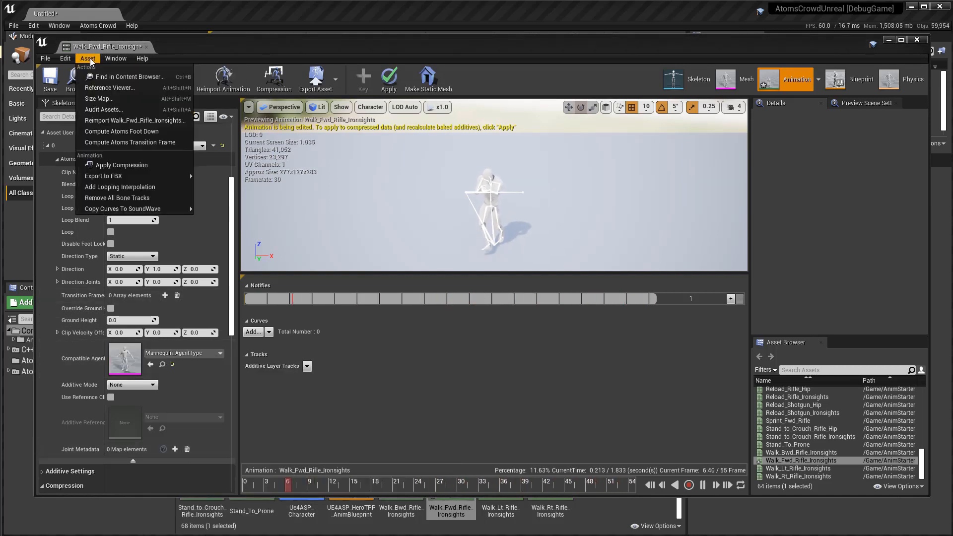
pyautogui.click(123, 143)
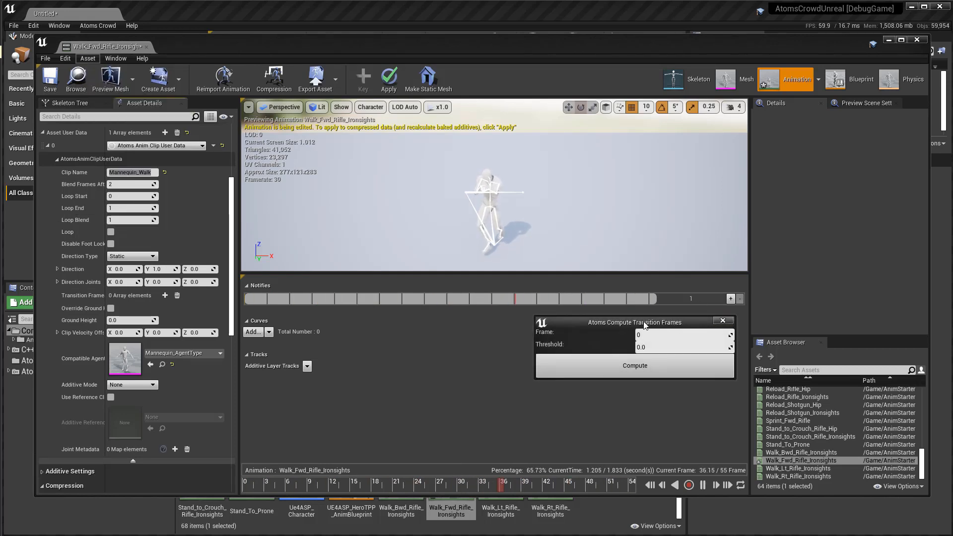
pyautogui.moveTo(644, 326); pyautogui.dragTo(563, 338)
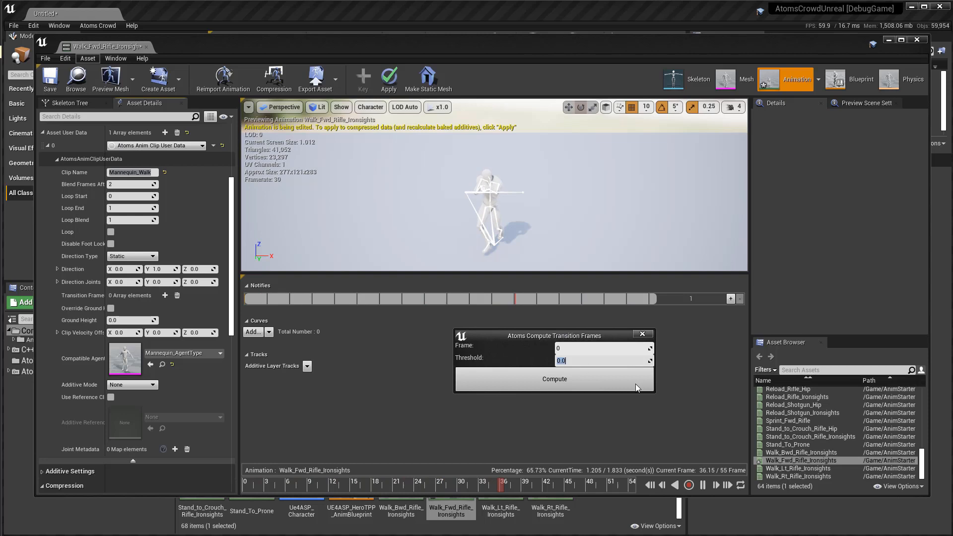
pyautogui.write('0.5')
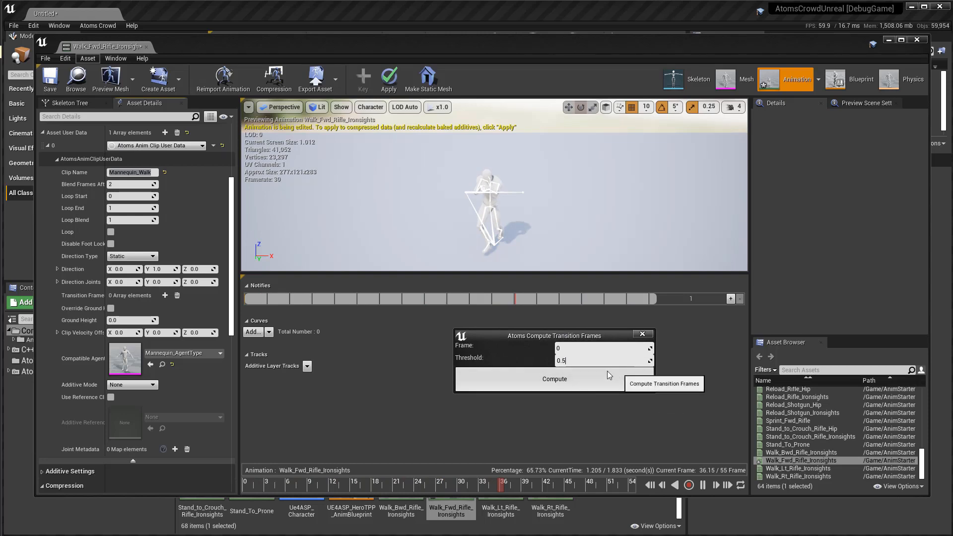
pyautogui.click(596, 378)
pyautogui.click(643, 334)
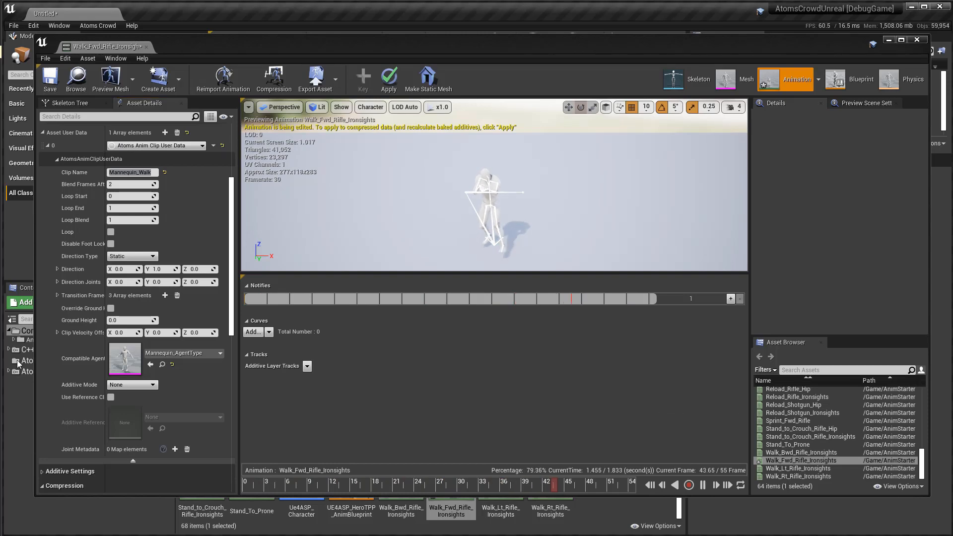
# Expand the clip's transition frames, scrub the animation from the start through that range, and delete the frame 13 entry.
pyautogui.click(58, 295)
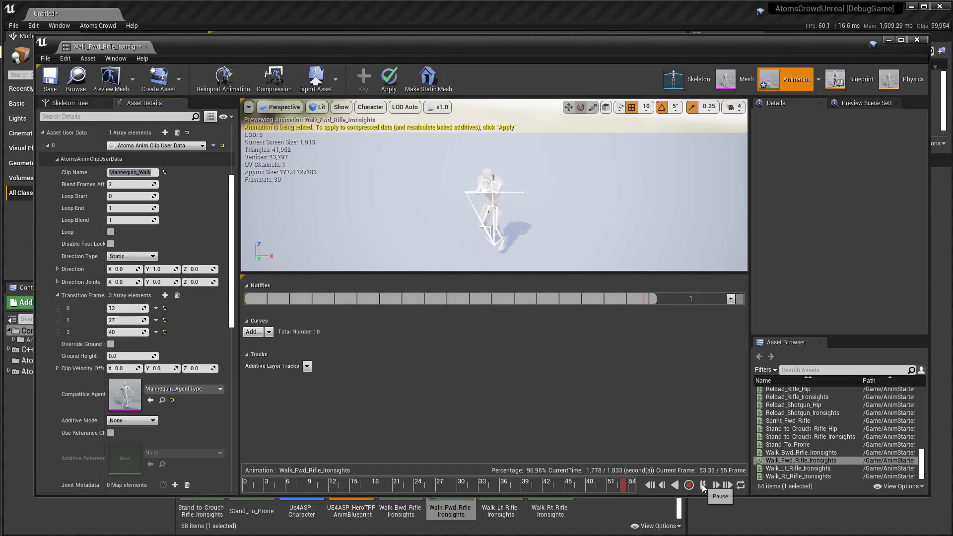
pyautogui.click(252, 484)
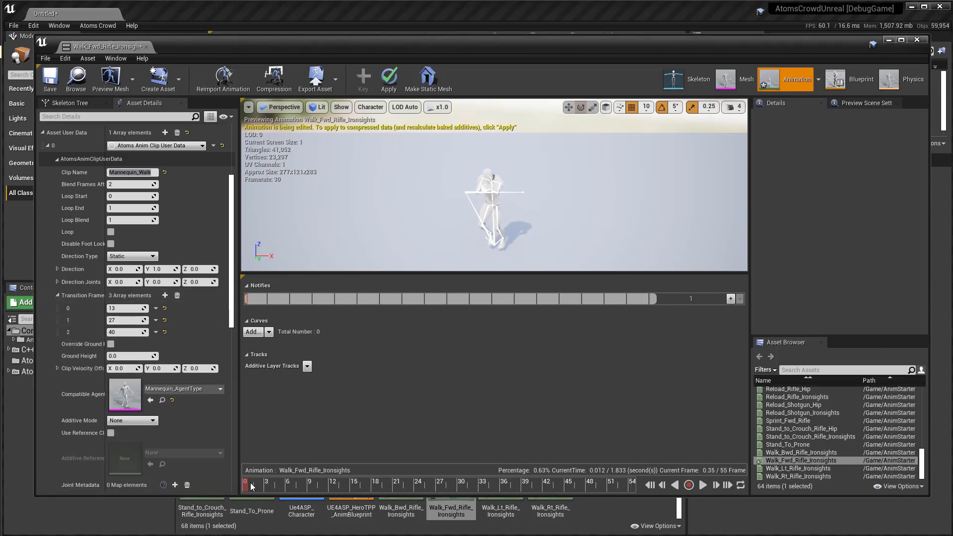
pyautogui.moveTo(309, 486); pyautogui.dragTo(327, 488)
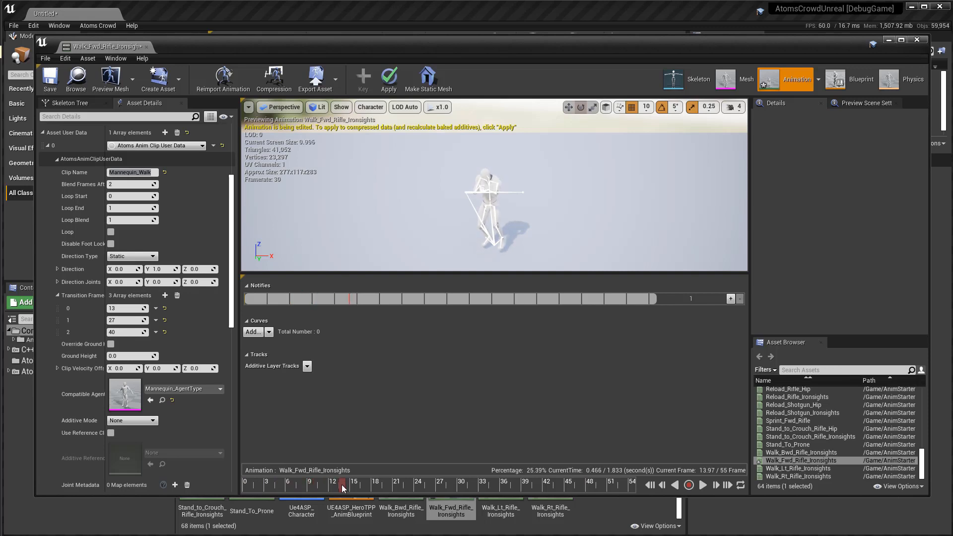
pyautogui.moveTo(343, 489)
pyautogui.mouseDown()
pyautogui.moveTo(244, 494)
pyautogui.moveTo(319, 490)
pyautogui.mouseUp()
pyautogui.click(156, 308)
pyautogui.click(178, 329)
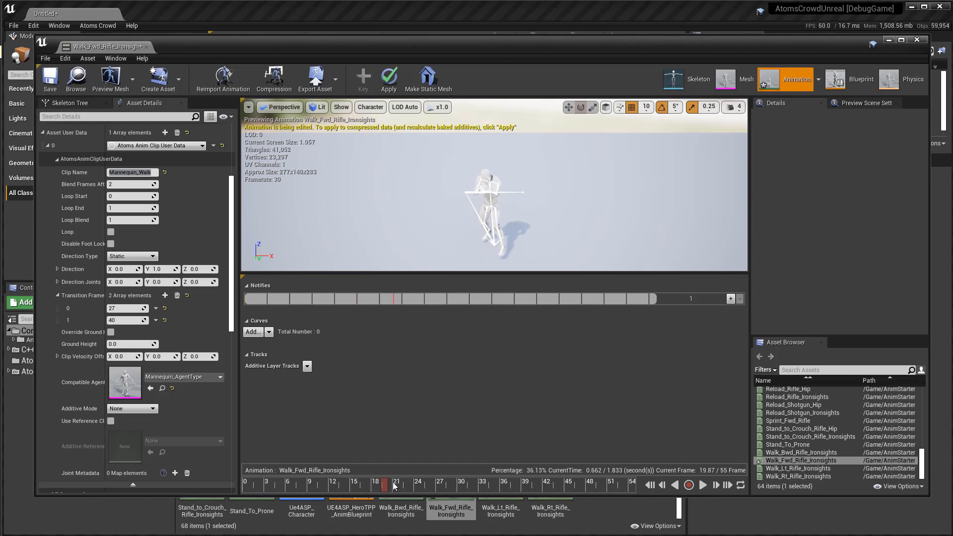
# Scrub to frame 27, set the clip's Loop End to 27, and delete the transition frame 40 entry.
pyautogui.moveTo(395, 486)
pyautogui.mouseDown()
pyautogui.moveTo(417, 487)
pyautogui.moveTo(218, 484)
pyautogui.moveTo(437, 487)
pyautogui.mouseUp()
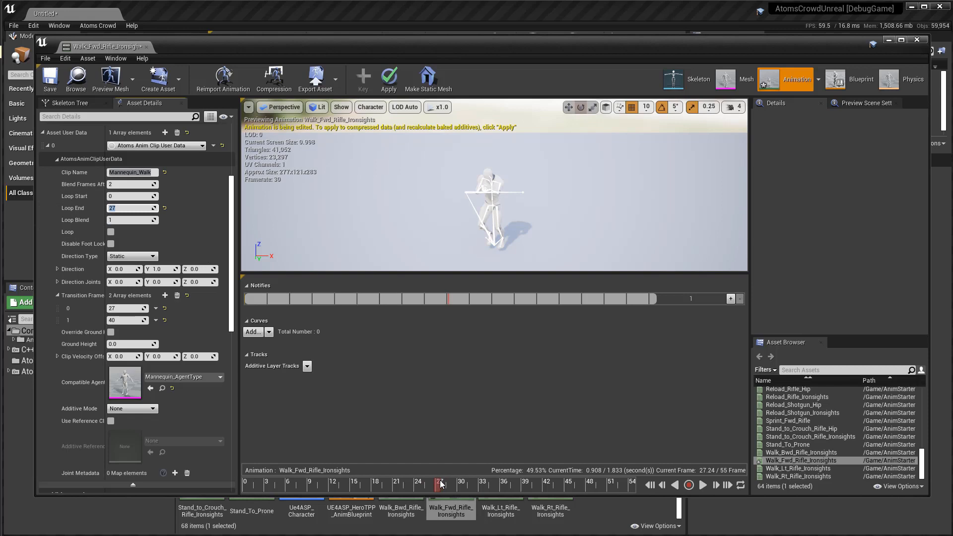
pyautogui.moveTo(440, 484); pyautogui.dragTo(214, 479)
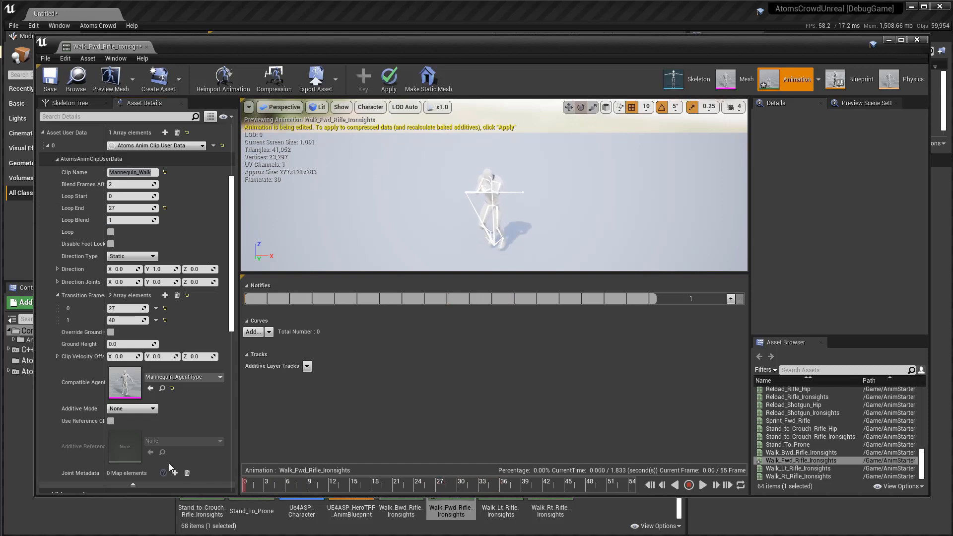
pyautogui.click(156, 320)
pyautogui.click(176, 339)
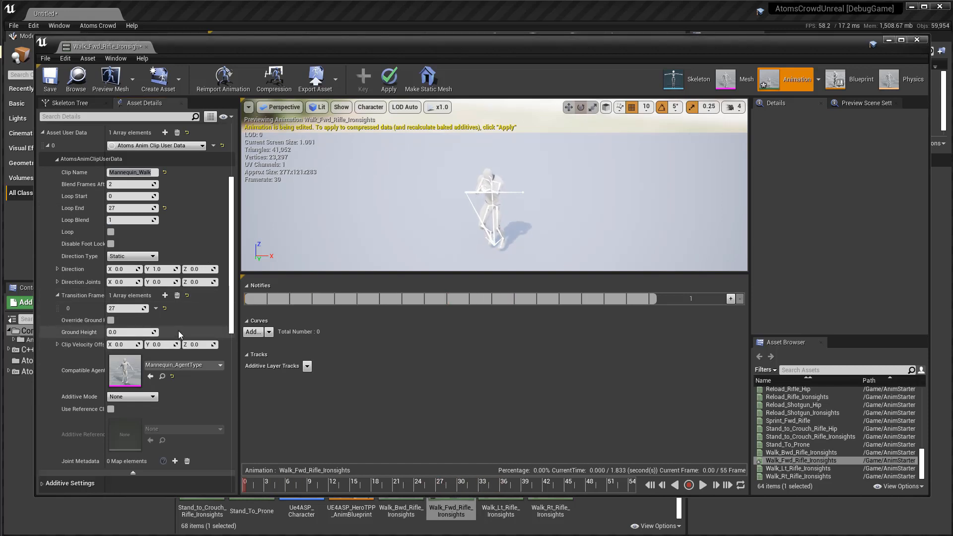
# Set the clip's Loop Blend to 3 and enable looping.
pyautogui.click(116, 220)
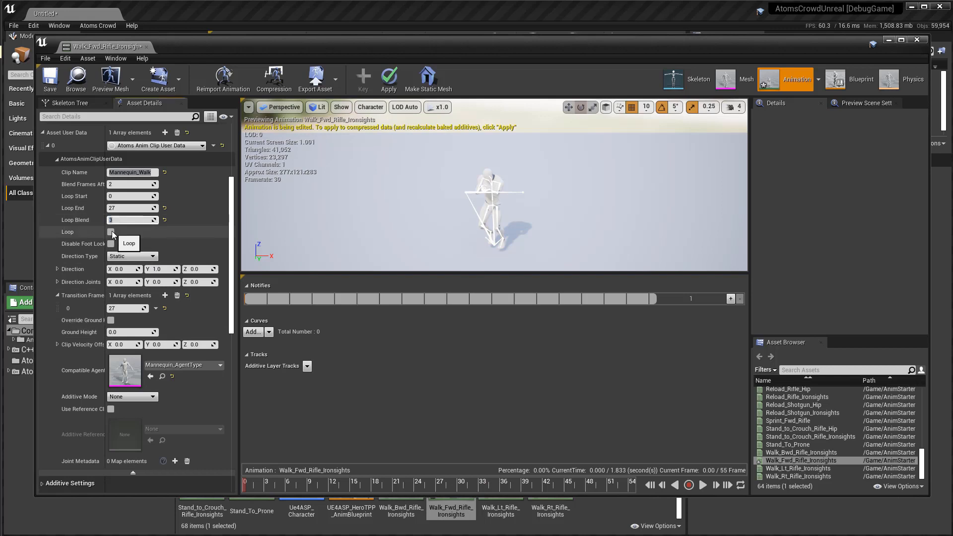
pyautogui.click(111, 231)
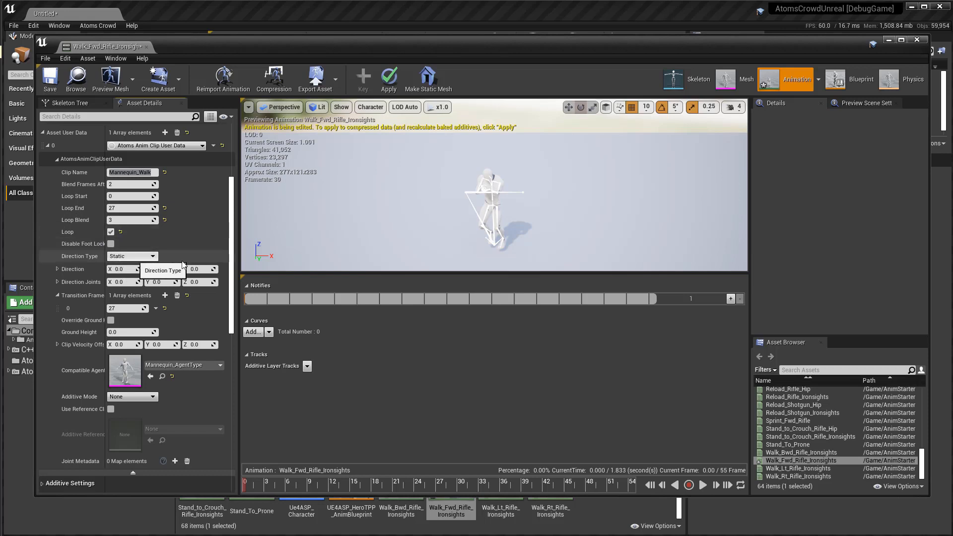
# Enable Override Ground Height for the clip, then save the animation and close its editor.
pyautogui.keyDown('alt'); pyautogui.moveTo(497, 199); pyautogui.dragTo(446, 219); pyautogui.keyUp('alt')
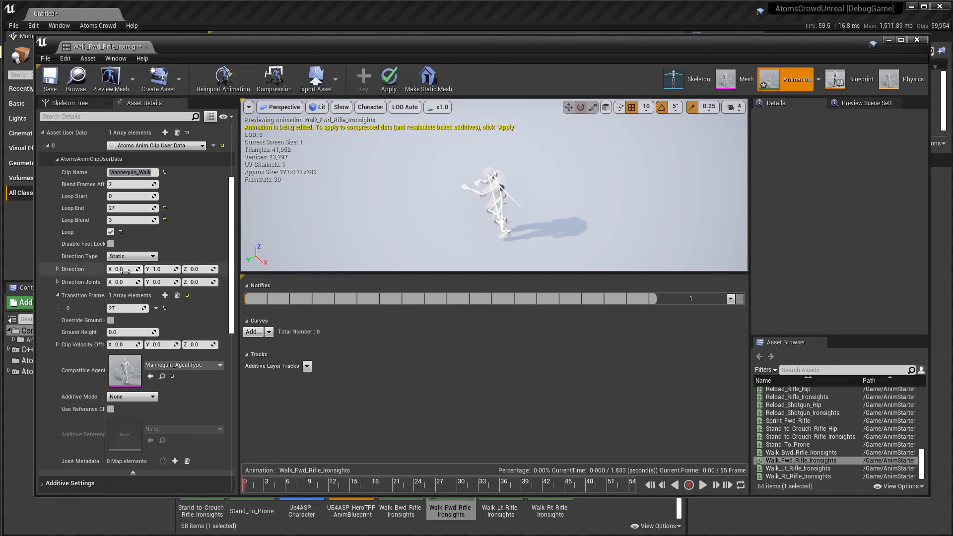
pyautogui.click(110, 321)
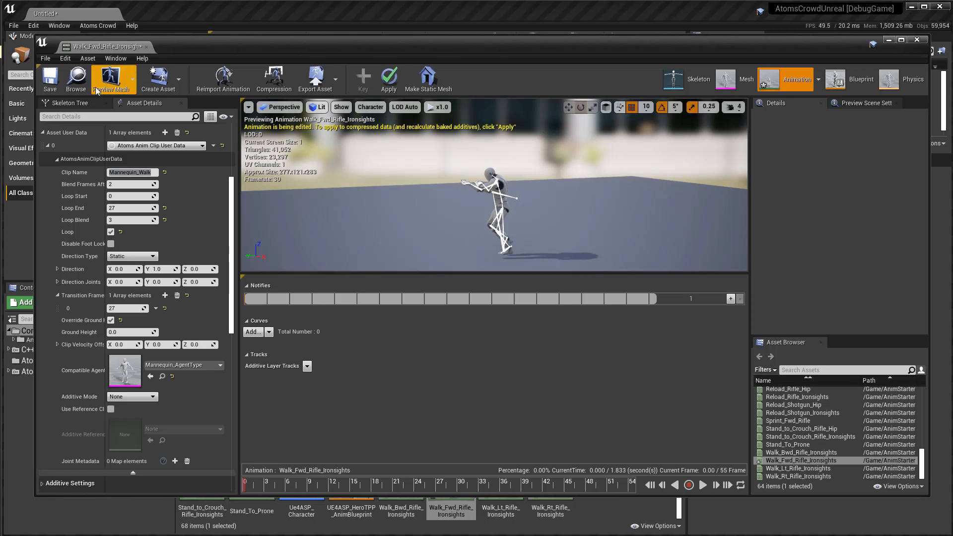
pyautogui.click(50, 78)
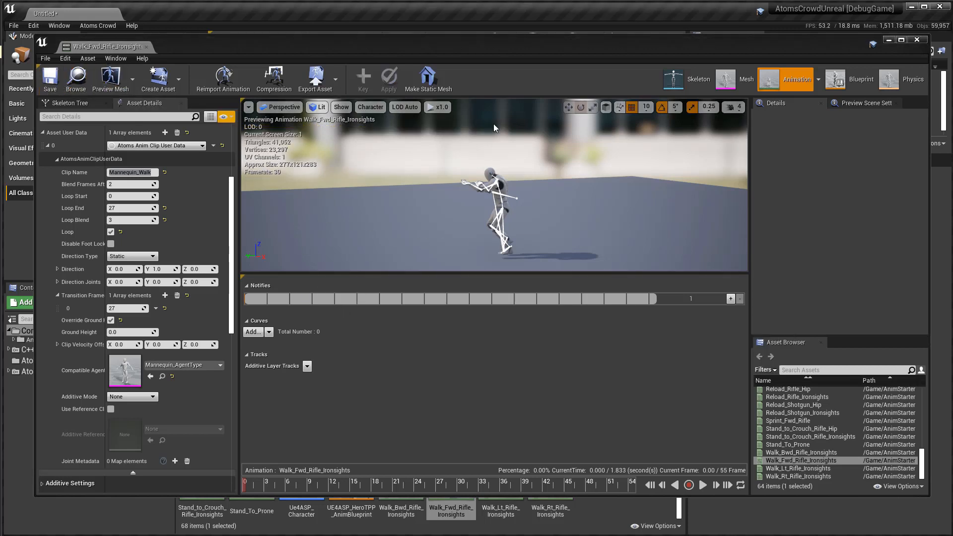
pyautogui.click(918, 41)
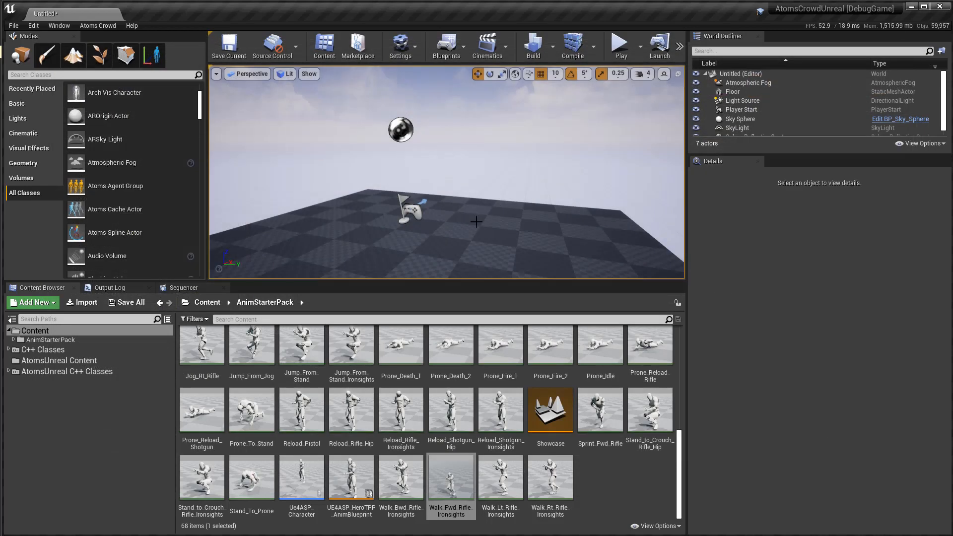
# Place an Atoms Agent Group above the floor near the player start and add a Grid Layout Behaviour component to it.
pyautogui.click(416, 236)
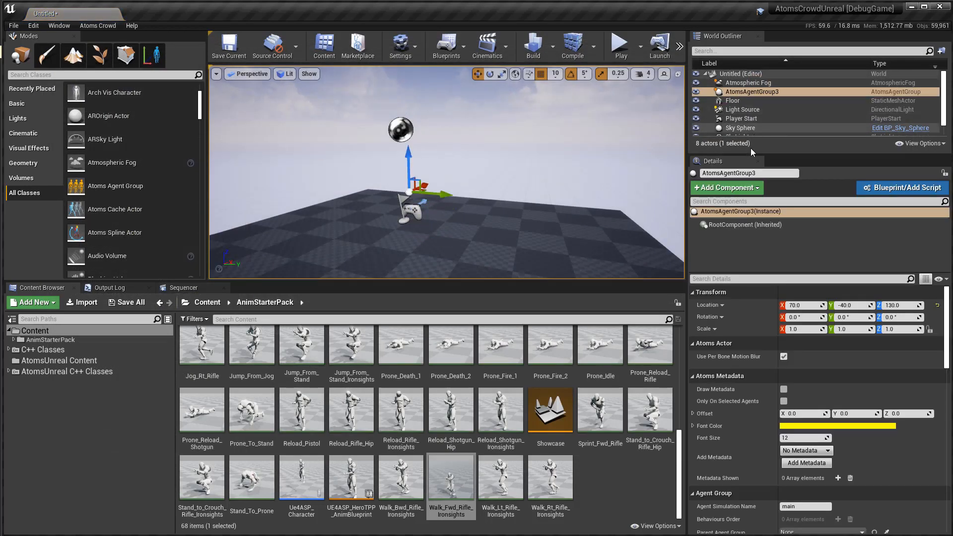
pyautogui.click(726, 188)
pyautogui.scroll(-3, 748, 300)
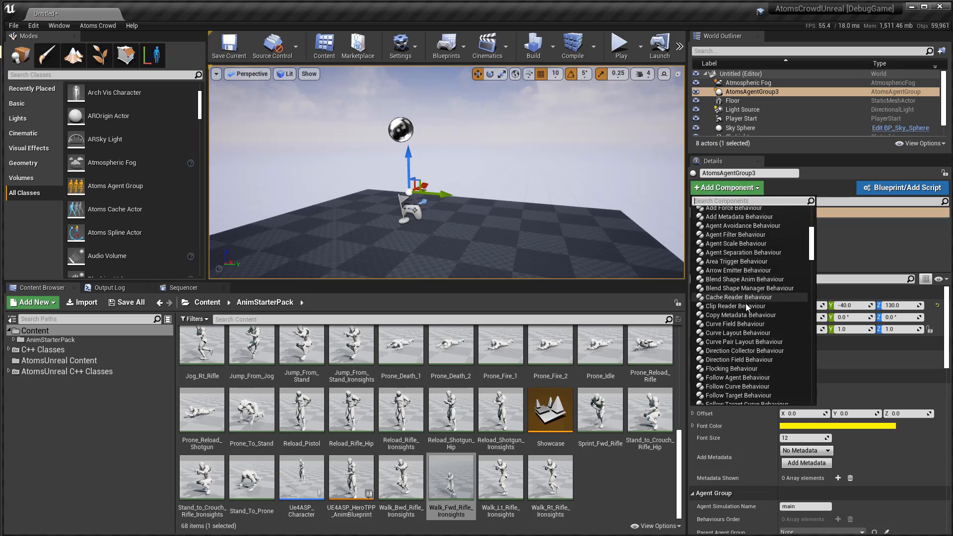
pyautogui.scroll(-2, 745, 343)
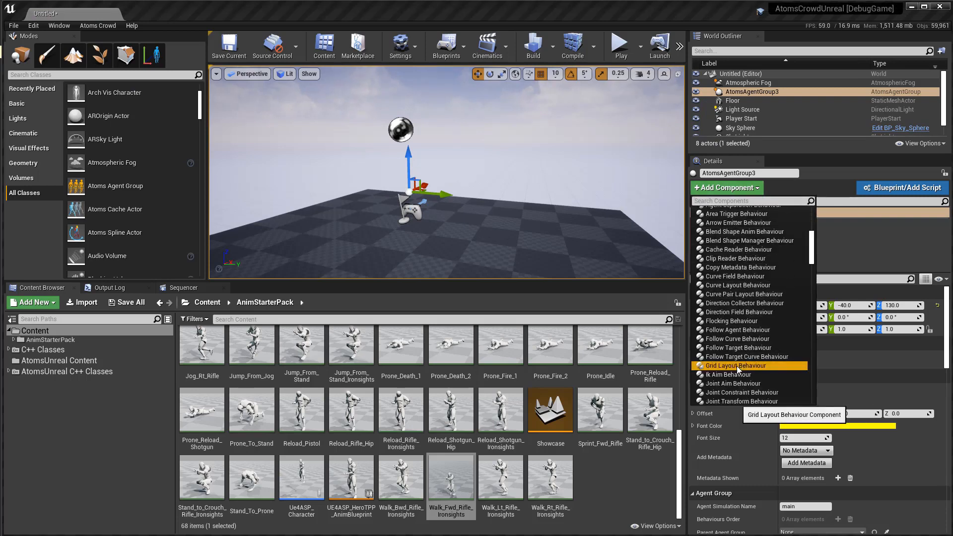
pyautogui.click(739, 365)
# Set the grid layout's agent type to Mannequin_AgentType.
pyautogui.click(858, 313)
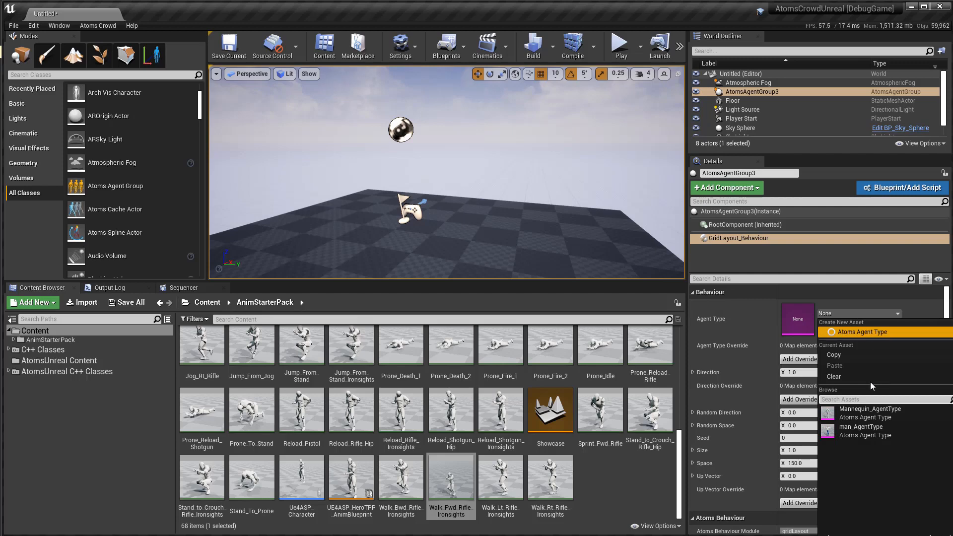
pyautogui.click(859, 430)
# Add a Clip Reader Behaviour to the agent group and assign Walk_Fwd_Rifle_Ironsights as its clip.
pyautogui.click(747, 186)
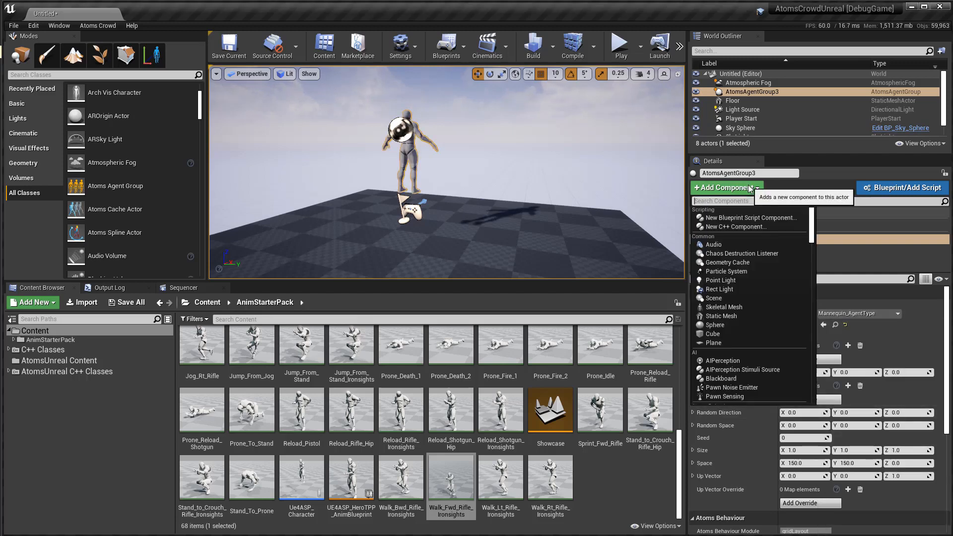
pyautogui.scroll(-5, 749, 287)
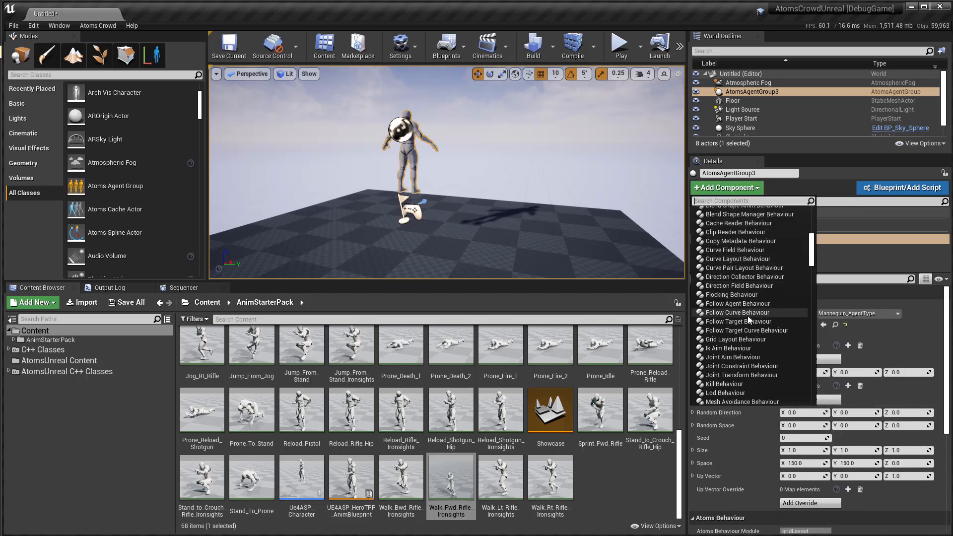
pyautogui.scroll(-2, 747, 340)
pyautogui.scroll(3, 747, 340)
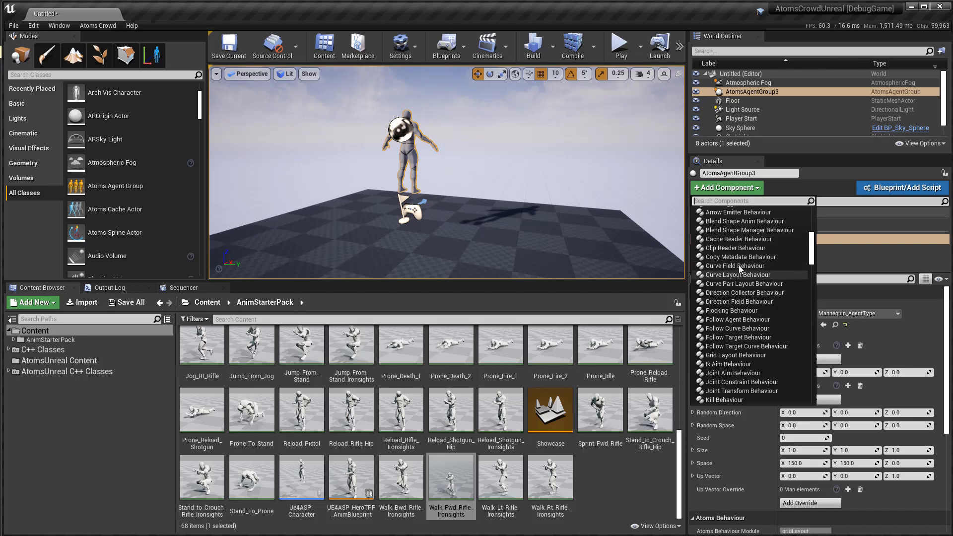
pyautogui.click(735, 248)
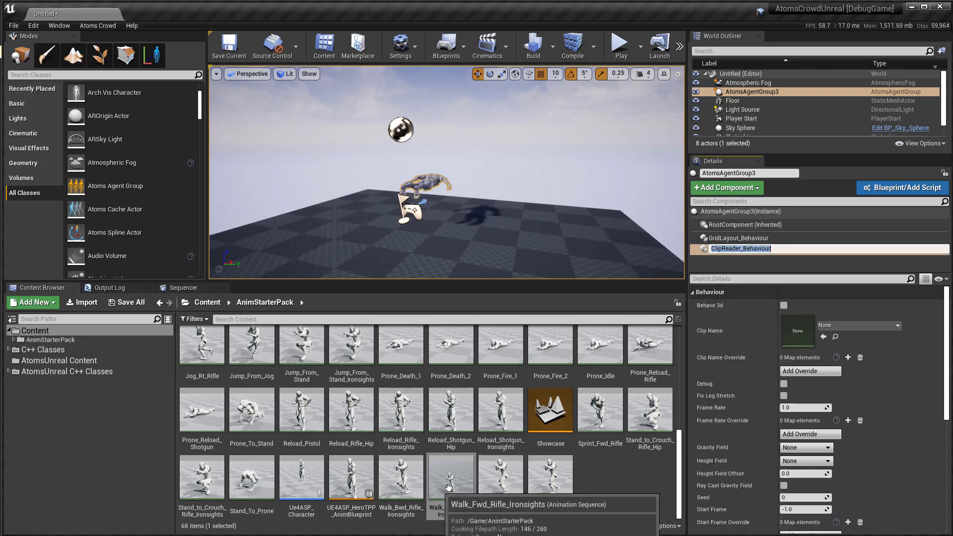
pyautogui.moveTo(450, 488); pyautogui.dragTo(798, 332)
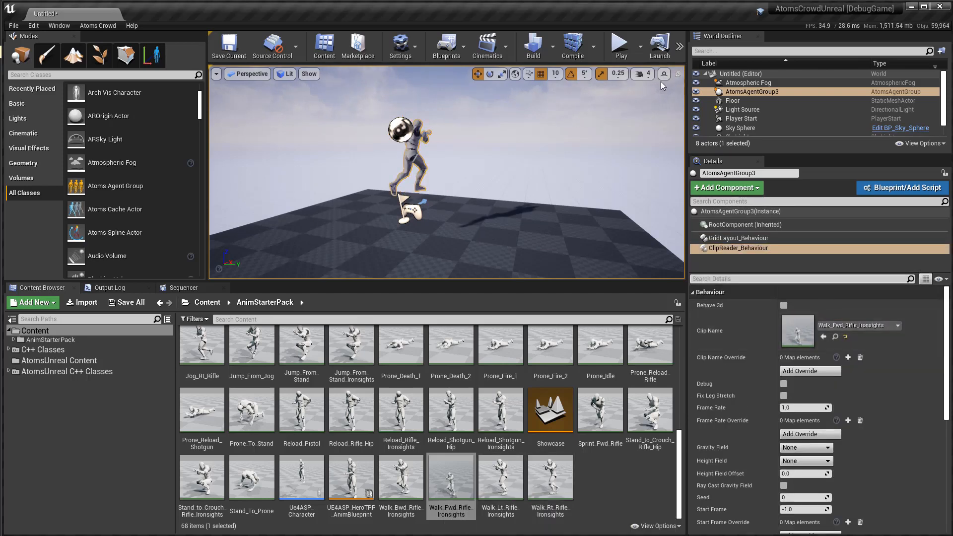
# Play the level to check the mannequin's walk clip, then stop the simulation.
pyautogui.click(621, 50)
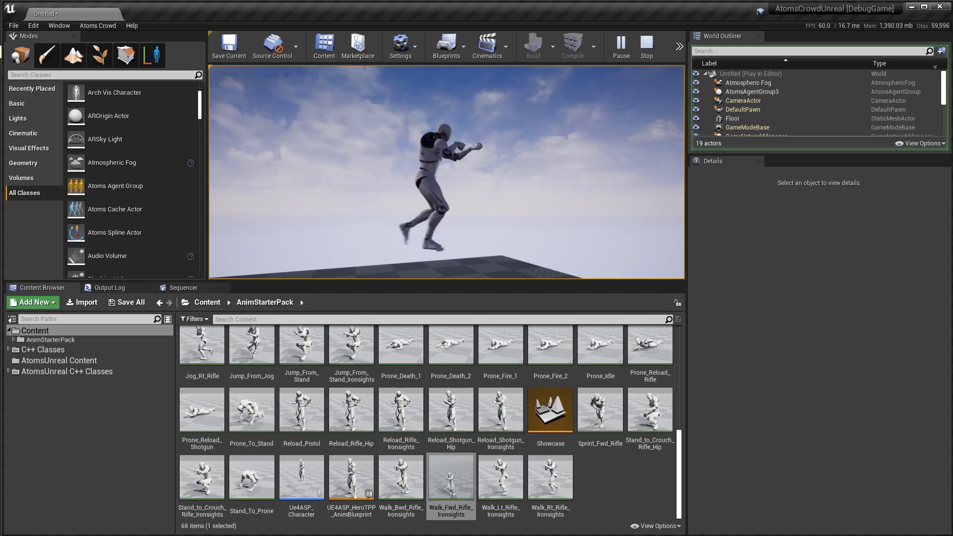
pyautogui.press('Escape')
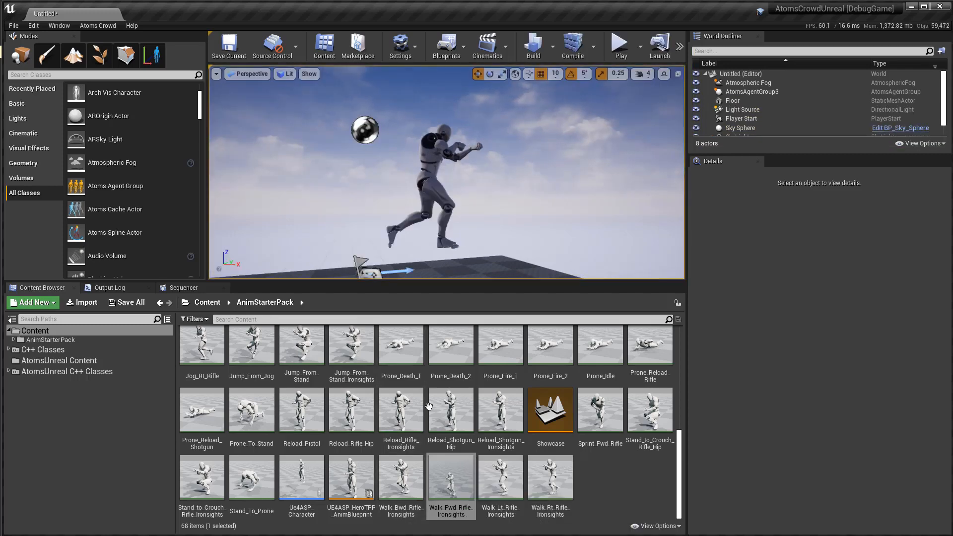
# Reopen Walk_Fwd_Rifle_Ironsights, set its Clip Velocity Offset Y to 6.0, then save the animation and close its editor.
pyautogui.doubleClick(461, 484)
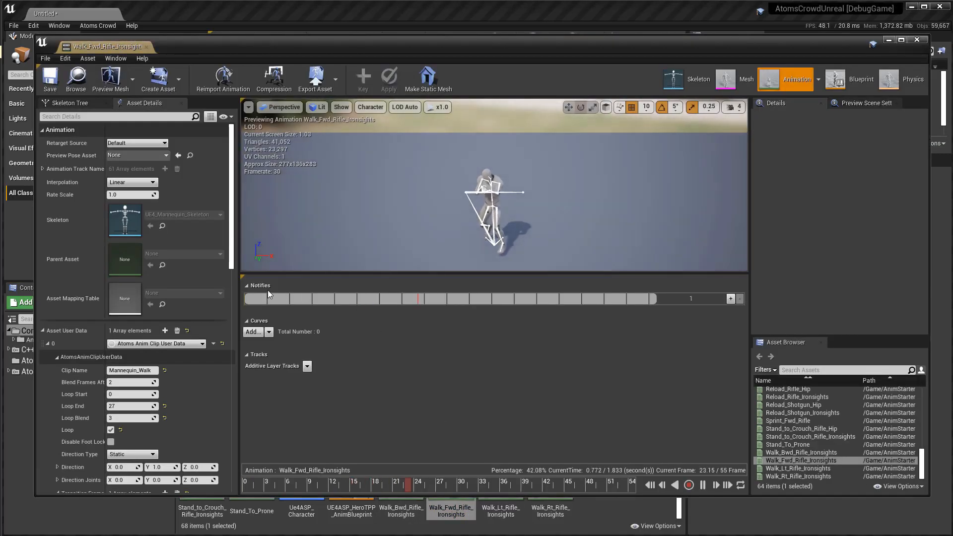
pyautogui.scroll(-8, 225, 305)
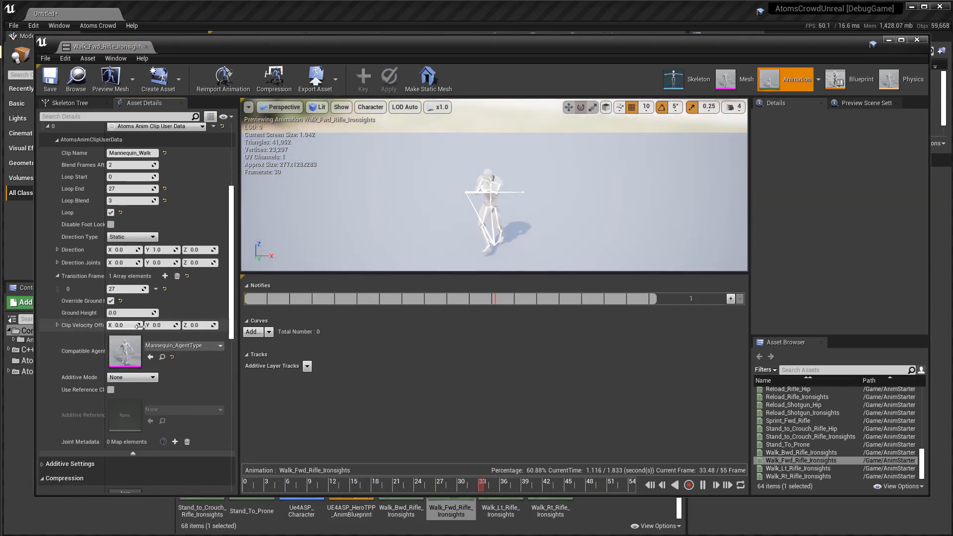
pyautogui.keyDown('alt'); pyautogui.moveTo(512, 227); pyautogui.dragTo(410, 239); pyautogui.keyUp('alt')
pyautogui.click(158, 325)
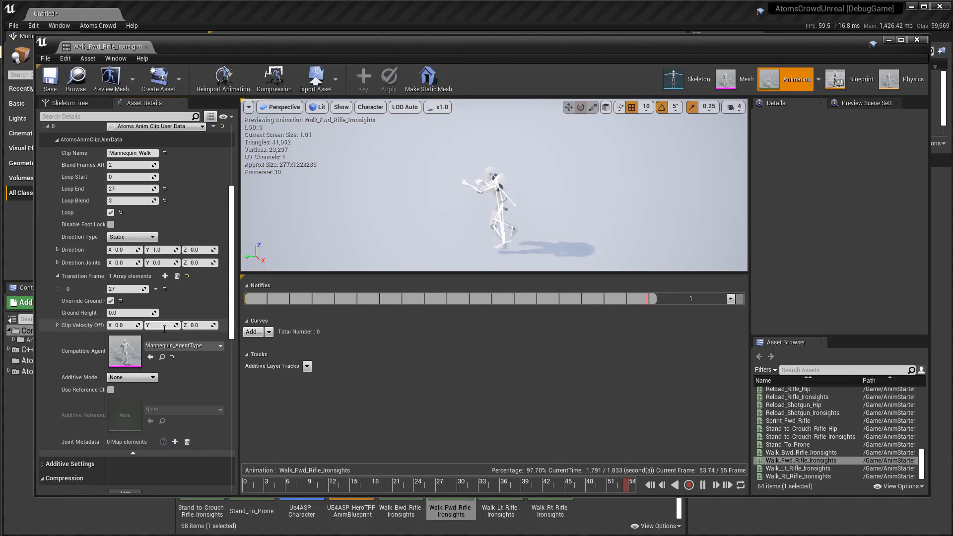
pyautogui.write('6')
pyautogui.press('Return')
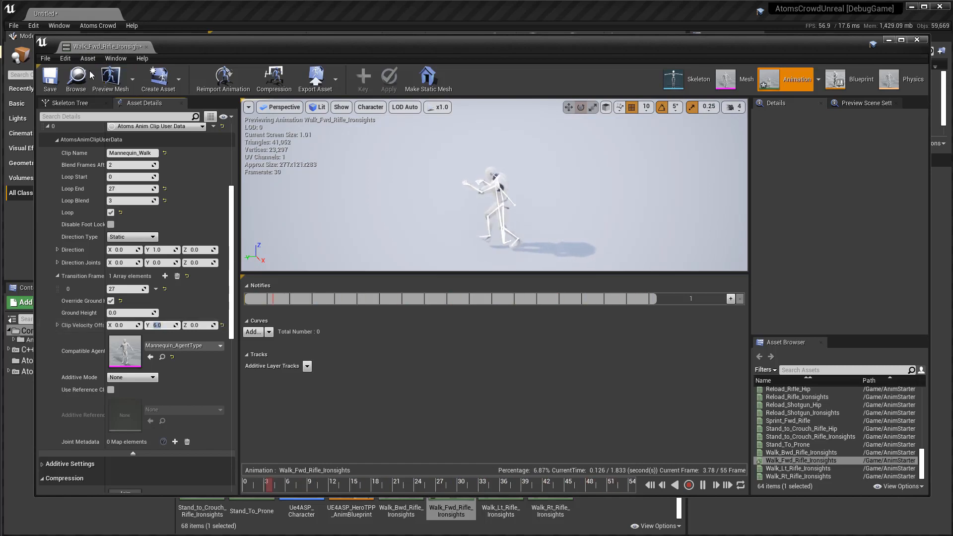
pyautogui.click(50, 78)
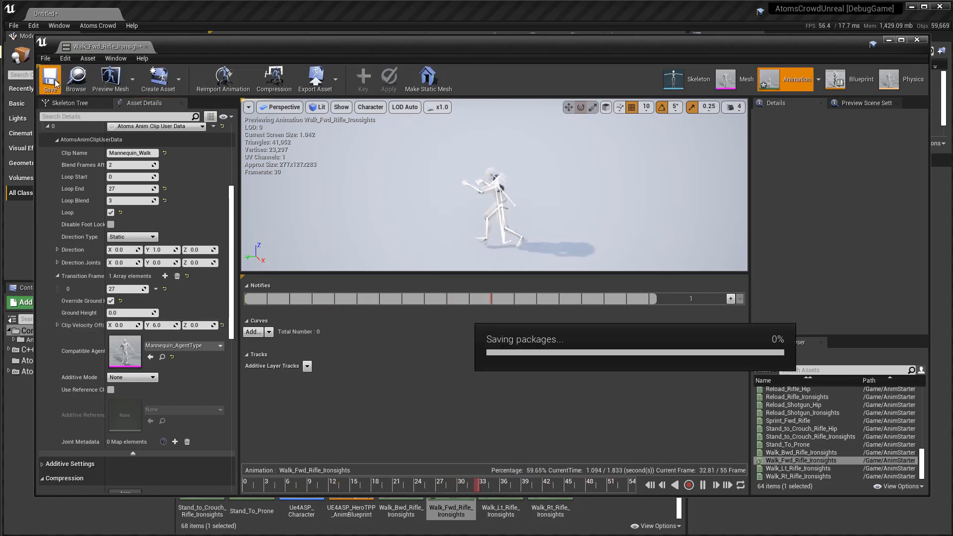
pyautogui.click(918, 41)
# Play the level again to check how the mannequin travels with the velocity offset, then stop the simulation.
pyautogui.click(620, 45)
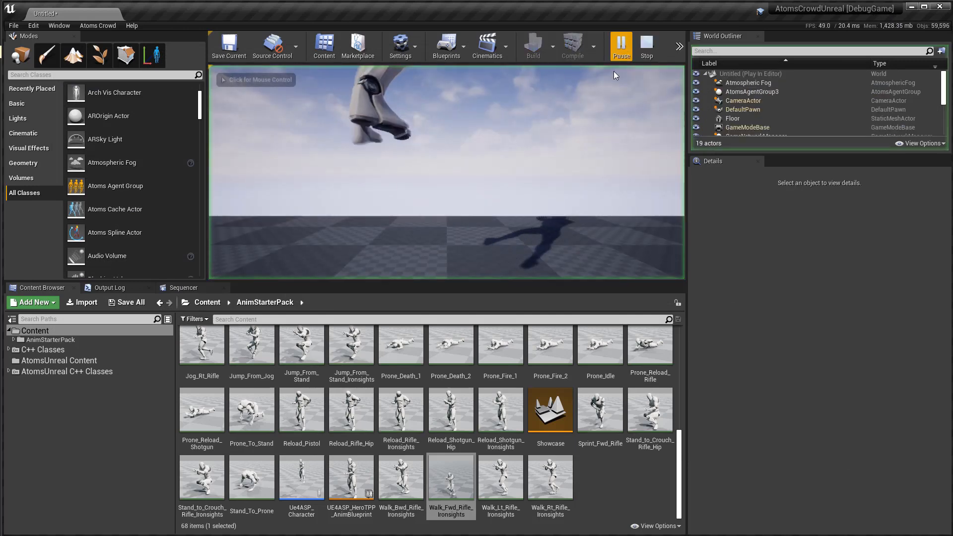
pyautogui.click(614, 75)
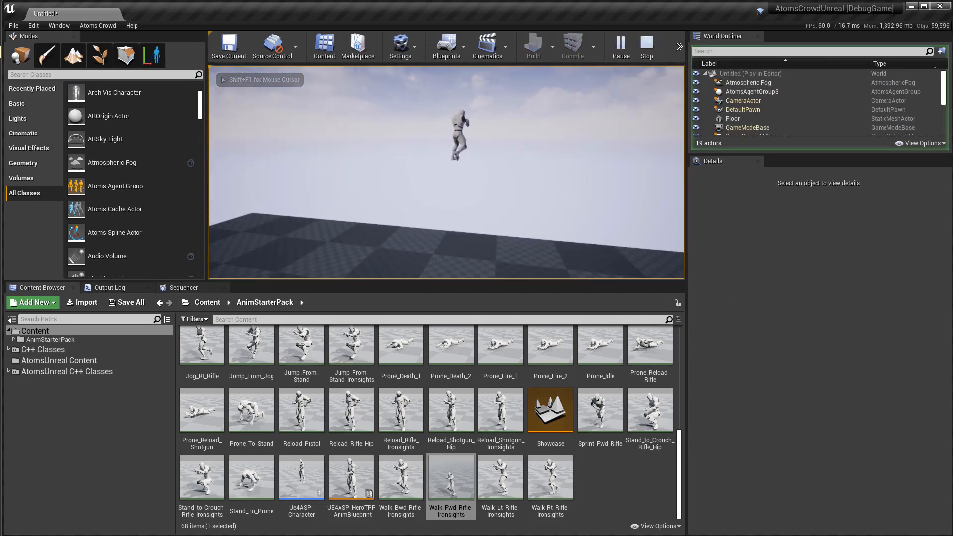
pyautogui.press('Escape')
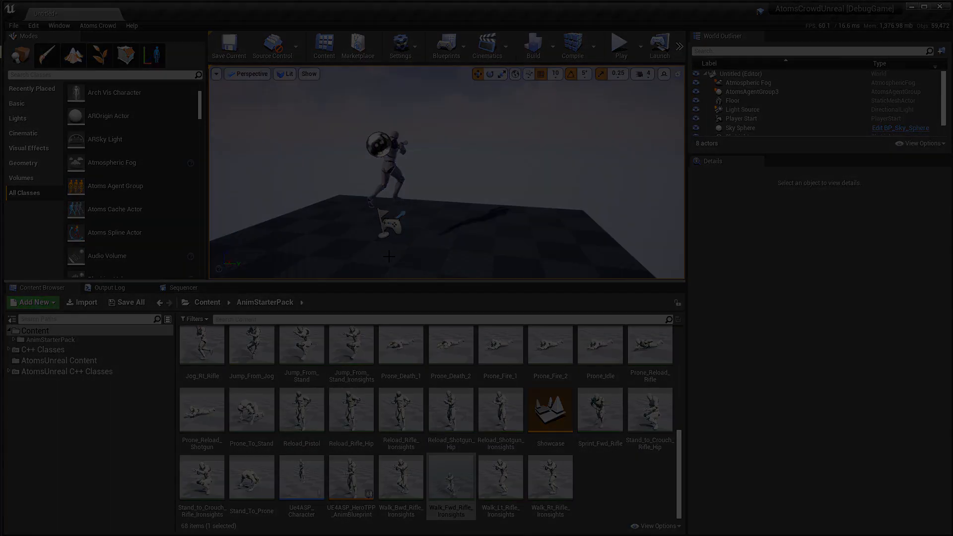